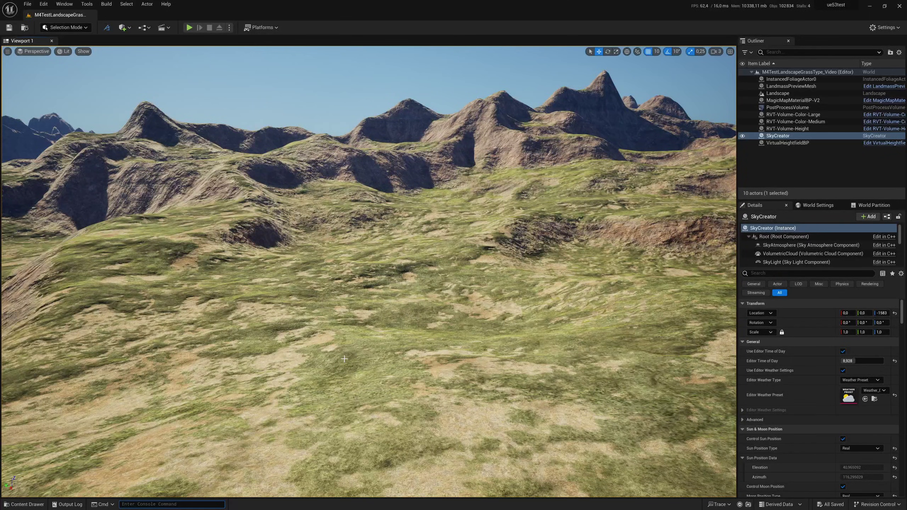
Launch Quixel Bridge, enlarge and position its window, and browse 3D Plants for Kikuyu Grass.
left_click(129, 28)
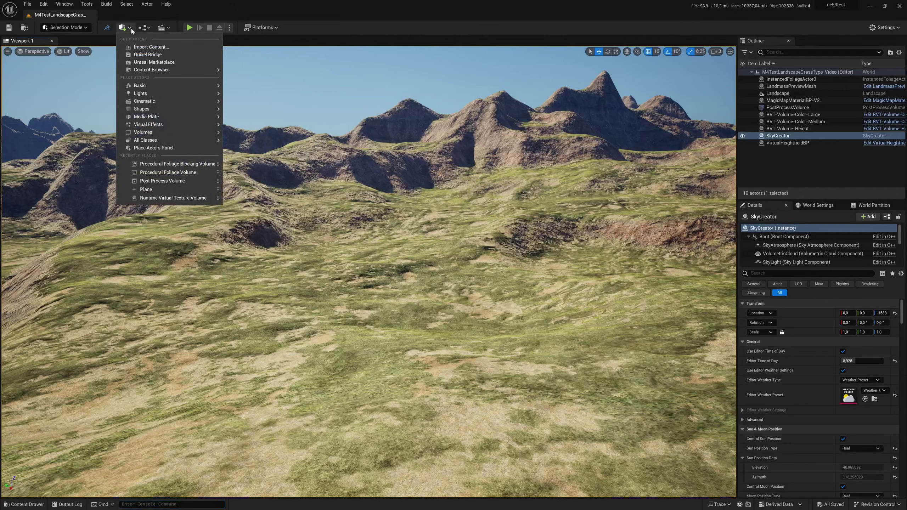
left_click(141, 54)
left_click_drag(260, 152, 113, 69)
left_click_drag(257, 75, 296, 125)
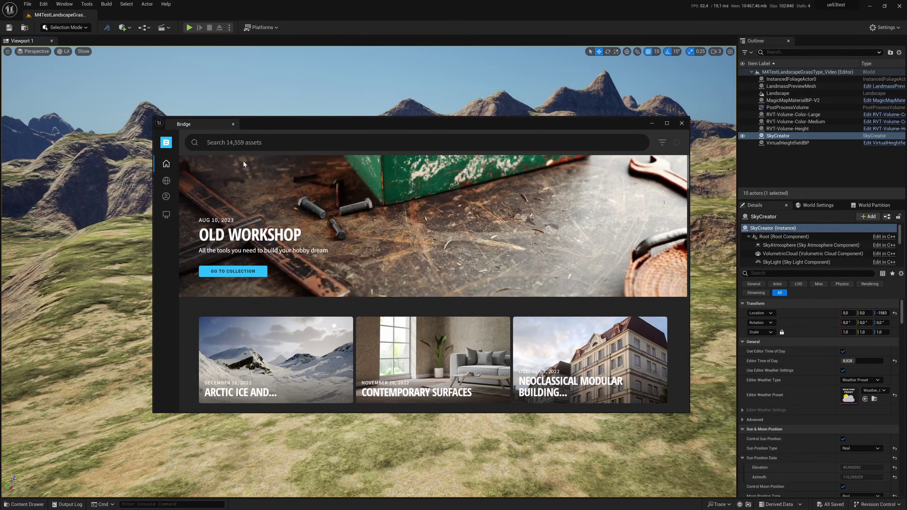
mouse_move(167, 181)
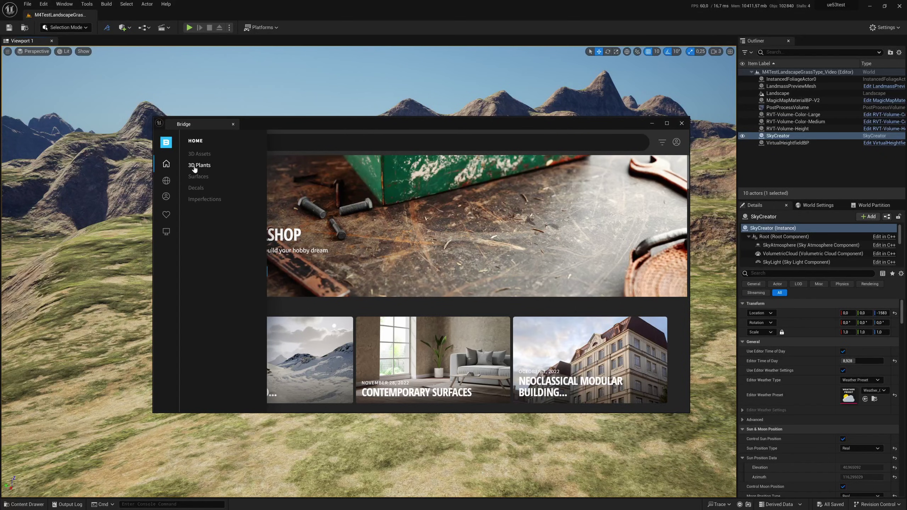
left_click(503, 242)
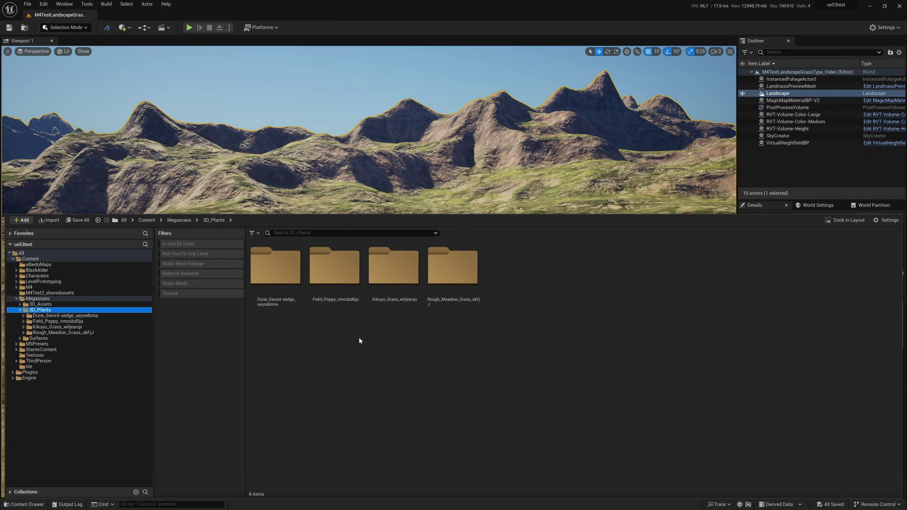
Browse the Kikuyu_Grass folder's billboard texture, 17 grass mesh variants and Foliage subfolder.
double_click(394, 283)
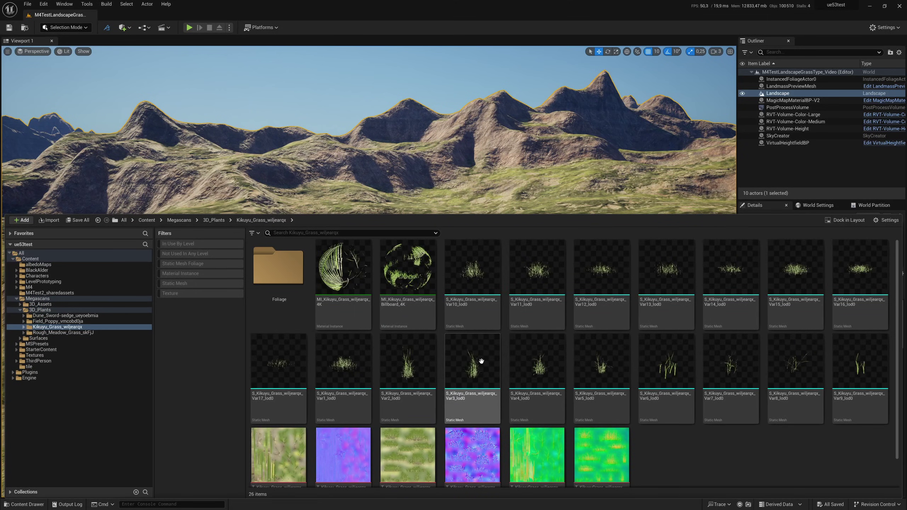
scroll(682, 435, "down", 2)
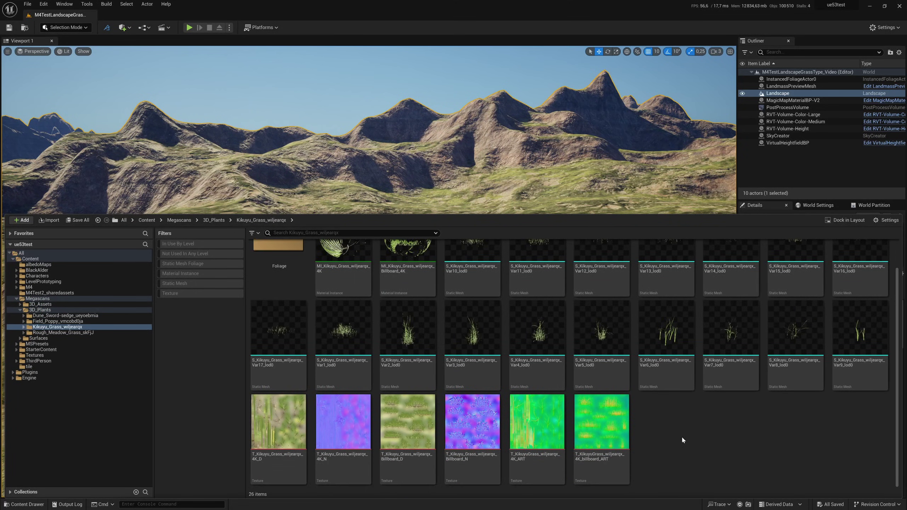
left_click(611, 466)
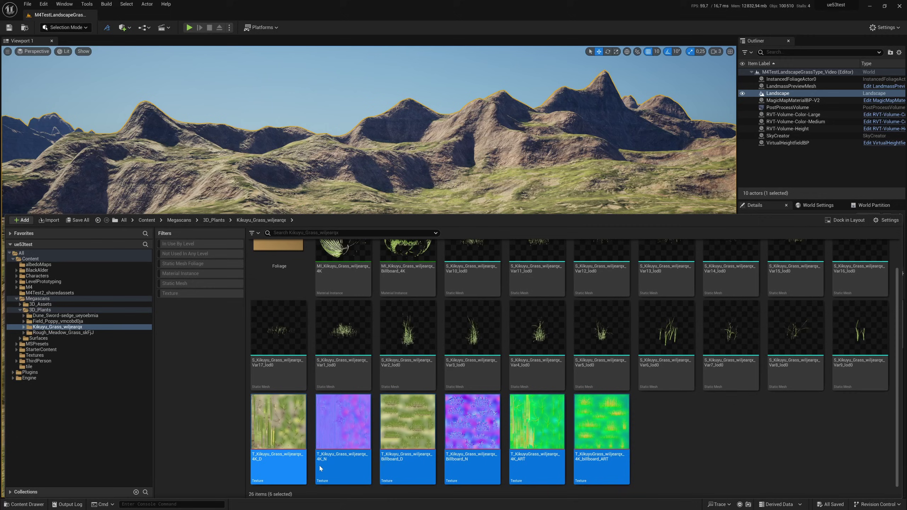
left_click(645, 431)
scroll(678, 432, "up", 1)
scroll(678, 433, "up", 1)
left_click(837, 406)
left_click(486, 318, "shift")
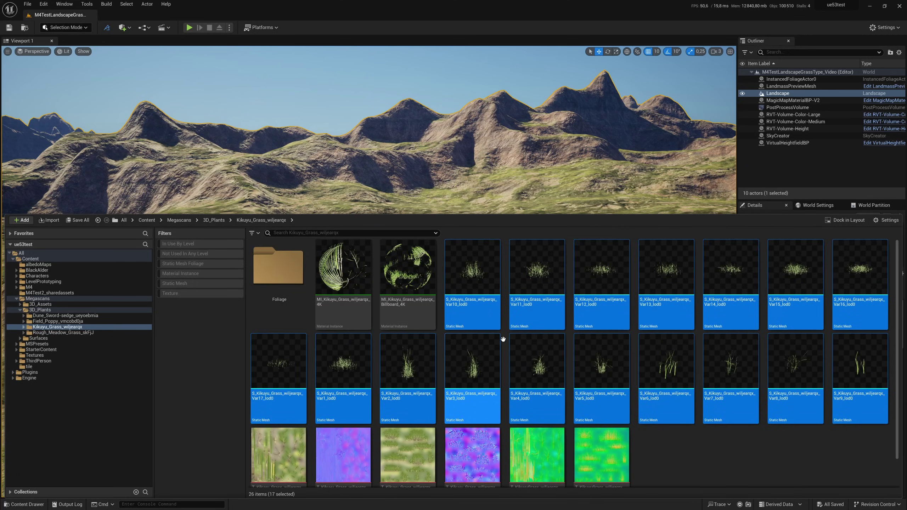
left_click(494, 342)
double_click(278, 272)
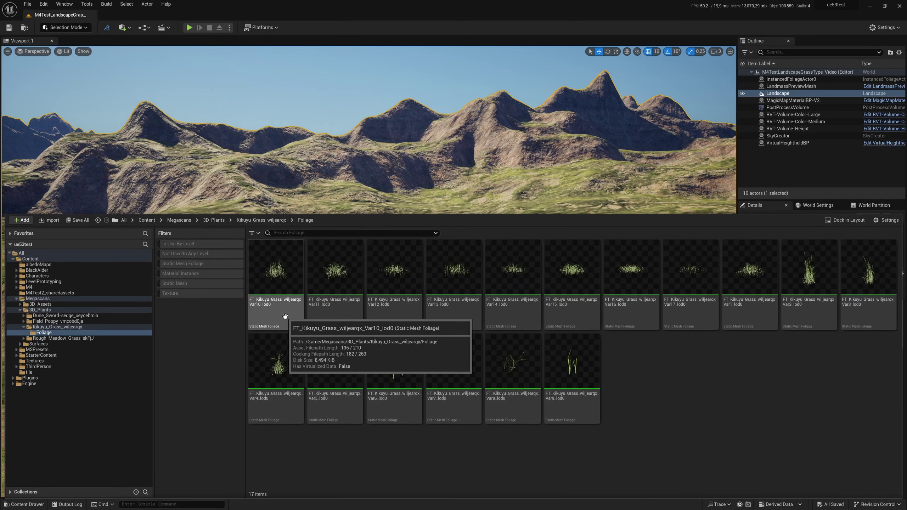
left_click(261, 220)
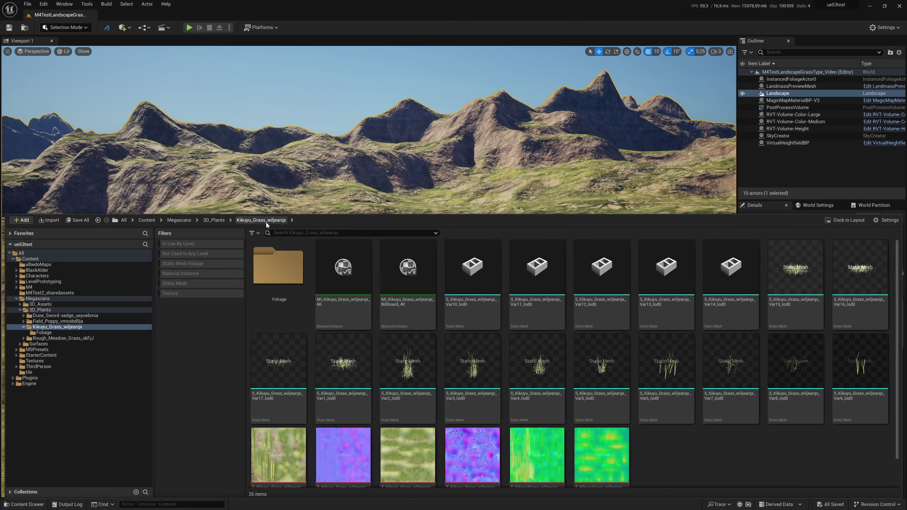
Open S_Kikuyu_Grass Var10_lod0 and pull the camera back to watch its LODs switch.
left_click_drag(461, 323, 176, 250)
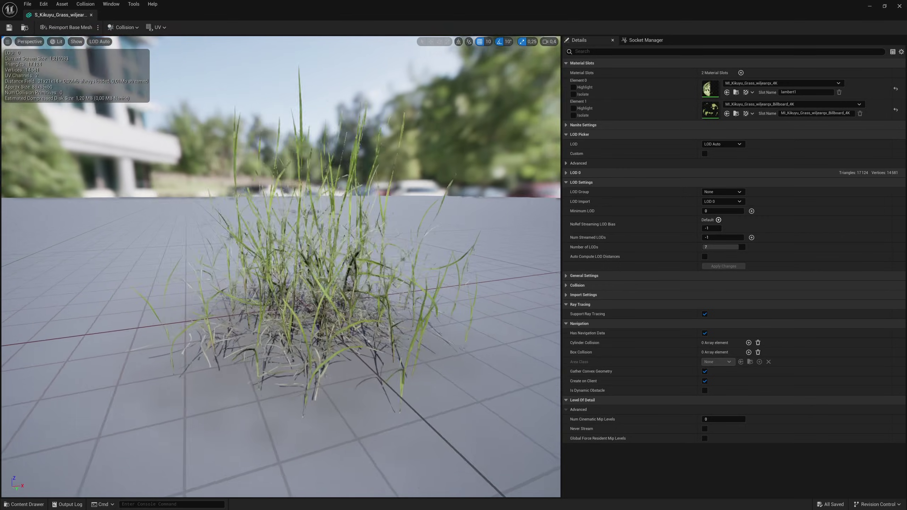
left_click_drag(280, 266, 322, 257)
right_click_drag(322, 257, 248, 261)
key("s")
right_click_drag(348, 195, 345, 193)
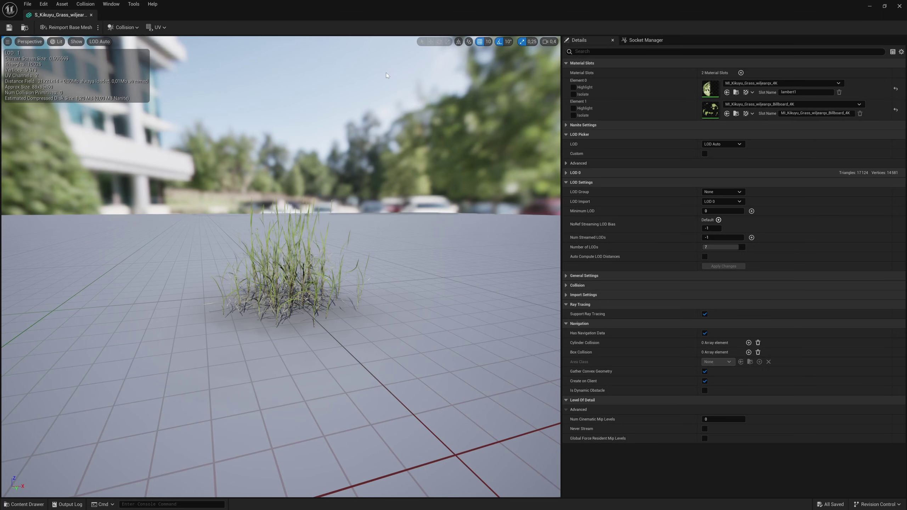
Close the mesh editor and add the 17 grass meshes as foliage types.
left_click(900, 6)
key("ctrl+space")
double_click(278, 266)
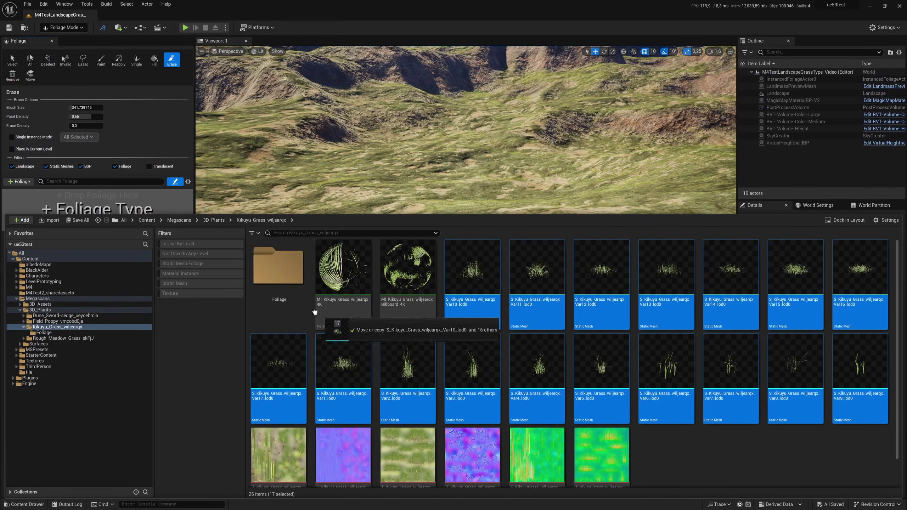
left_click_drag(321, 311, 80, 203)
left_click(186, 200)
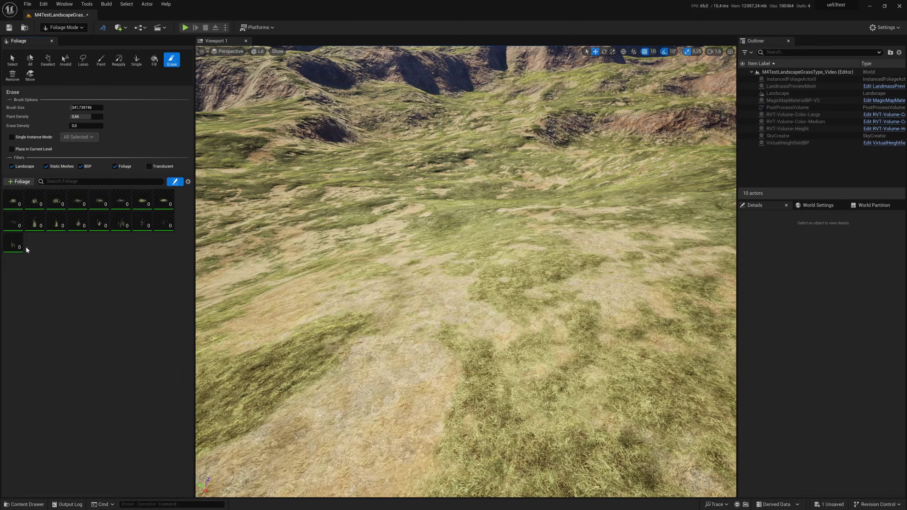
Switch the FT_Kikuyu_Grass Var10 foliage type's mesh to S_Field_Poppy and close it.
double_click(15, 204)
left_click(412, 74)
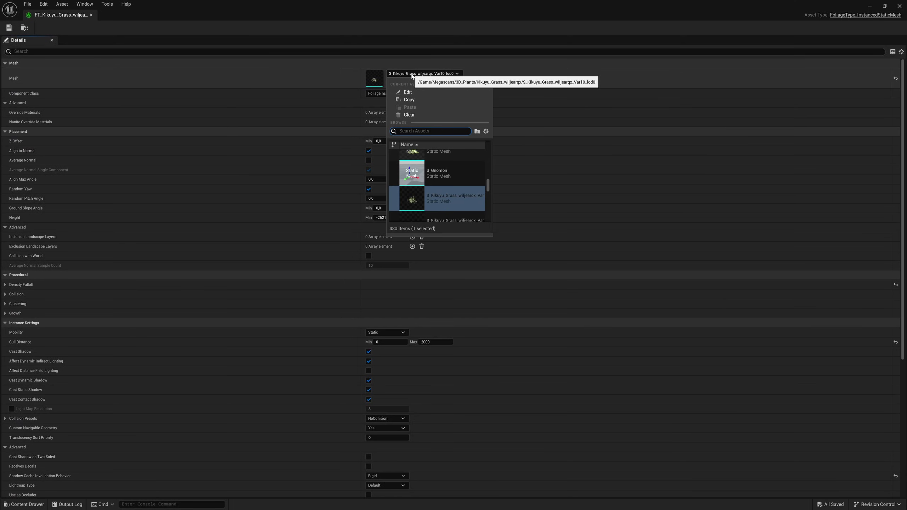
scroll(432, 179, "up", 1)
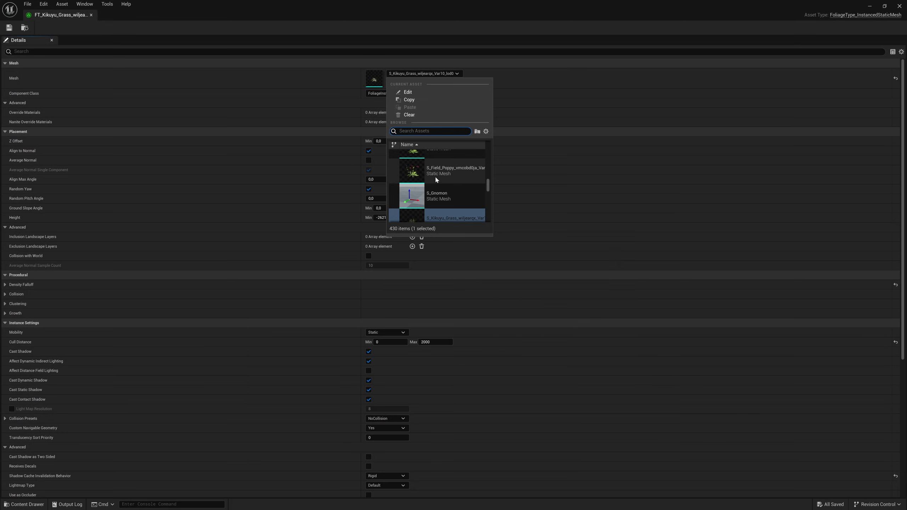
left_click(434, 176)
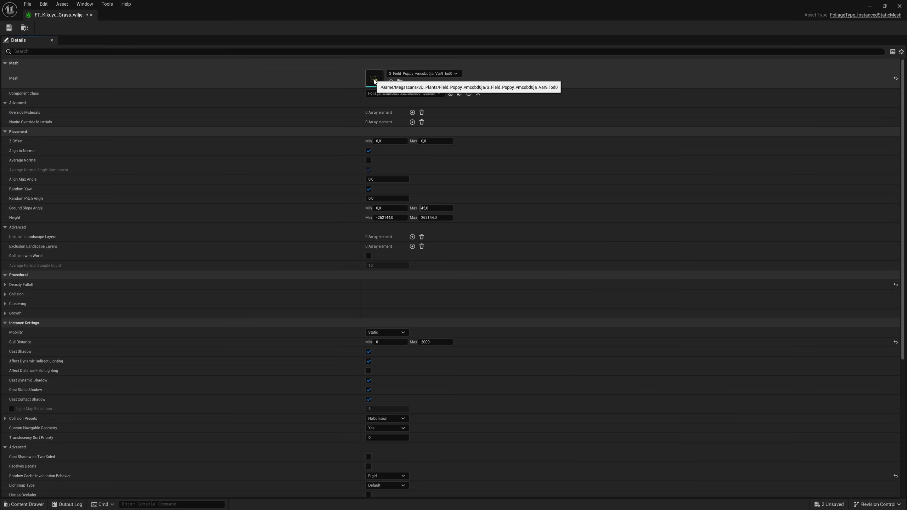
left_click(899, 6)
key("ctrl+space")
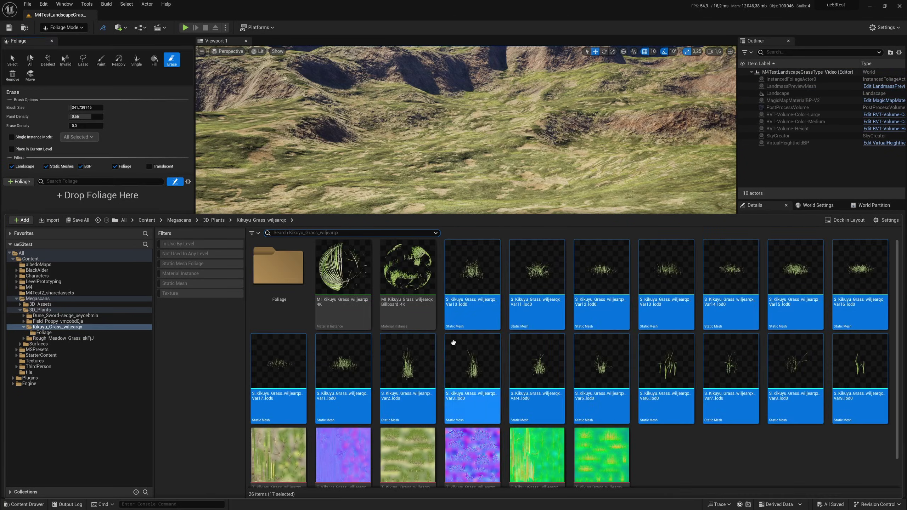
Add the 17 S_Kikuyu meshes as foliage types and select all of them.
left_click_drag(466, 313, 87, 211)
left_click(14, 201)
left_click(14, 244, "shift")
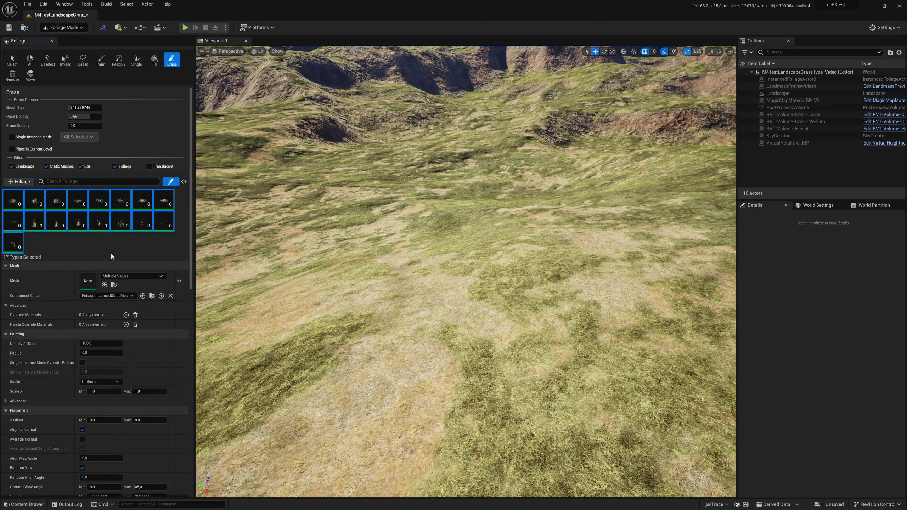
Raise the brush size to about 716 and paint dense grass across the landscape.
scroll(86, 349, "down", 3)
scroll(46, 130, "up", 3)
left_click_drag(73, 108, 75, 107)
mouse_move(449, 218)
left_mouse_down()
mouse_move(406, 220)
mouse_move(443, 332)
mouse_move(599, 246)
left_mouse_up()
mouse_move(600, 207)
left_mouse_down()
mouse_move(450, 199)
mouse_move(246, 301)
mouse_move(324, 200)
mouse_move(472, 167)
mouse_move(607, 324)
mouse_move(223, 178)
mouse_move(199, 159)
left_mouse_up()
Switch from Foliage mode to Selection Mode and look out over the painted grass.
left_click(78, 32)
left_click(66, 45)
key("w")
right_click_drag(357, 250, 367, 229)
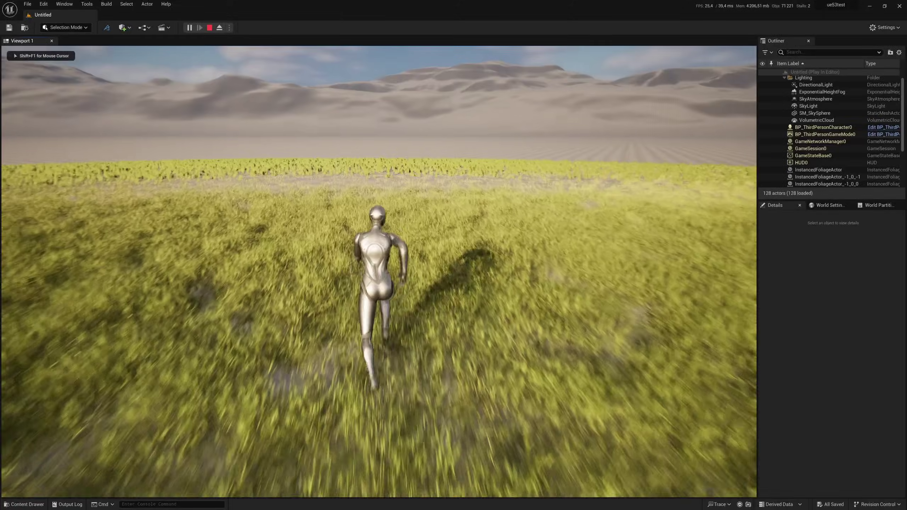
Run the character across the grassland, jump once, then stop the play test.
key("w")
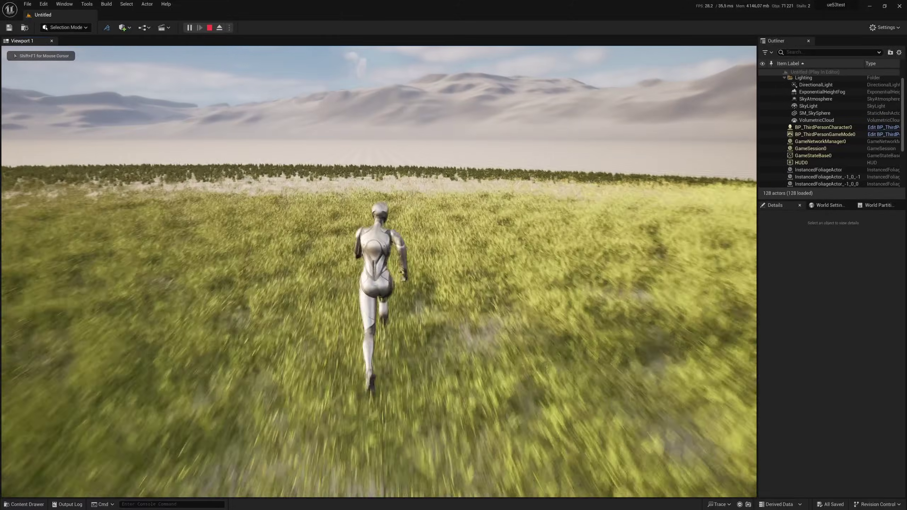
key("w")
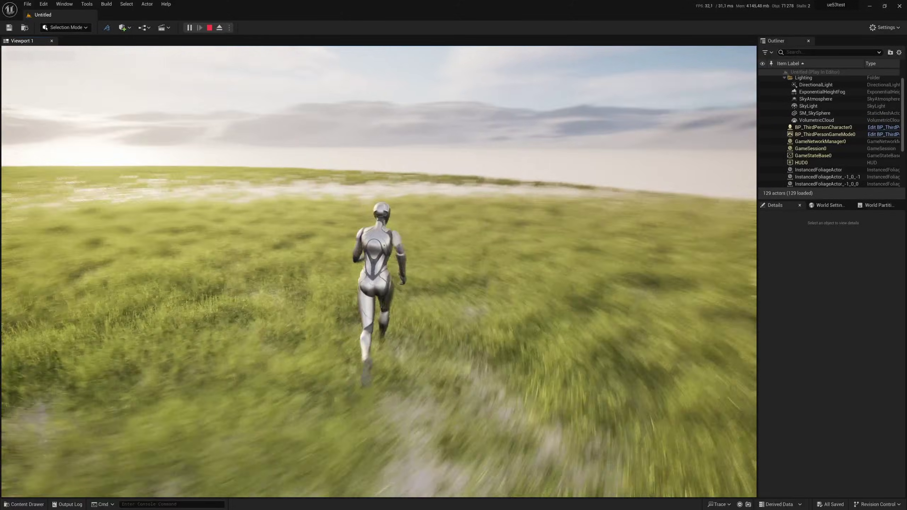
key("w")
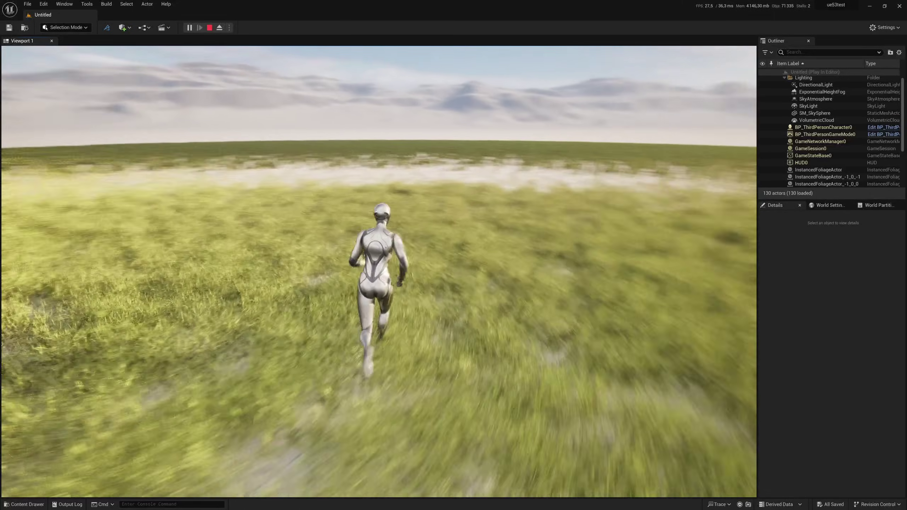
key("w")
key("space")
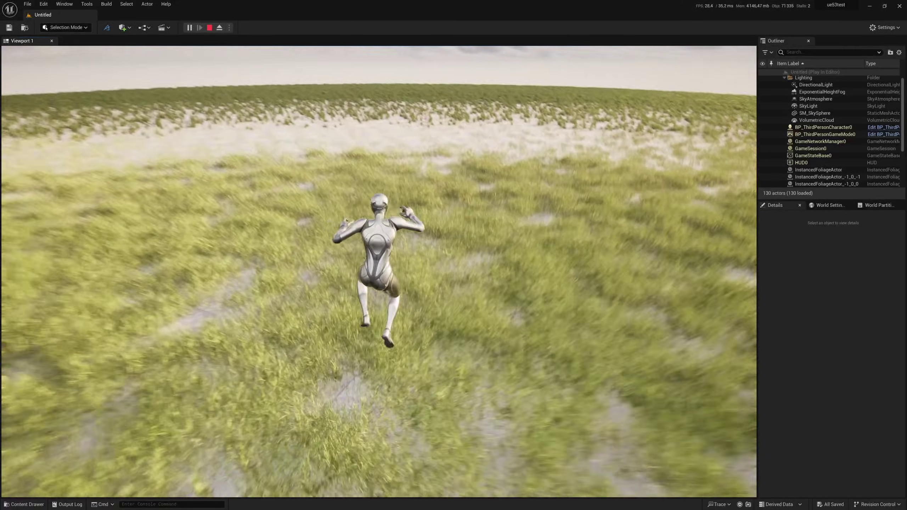
key("w")
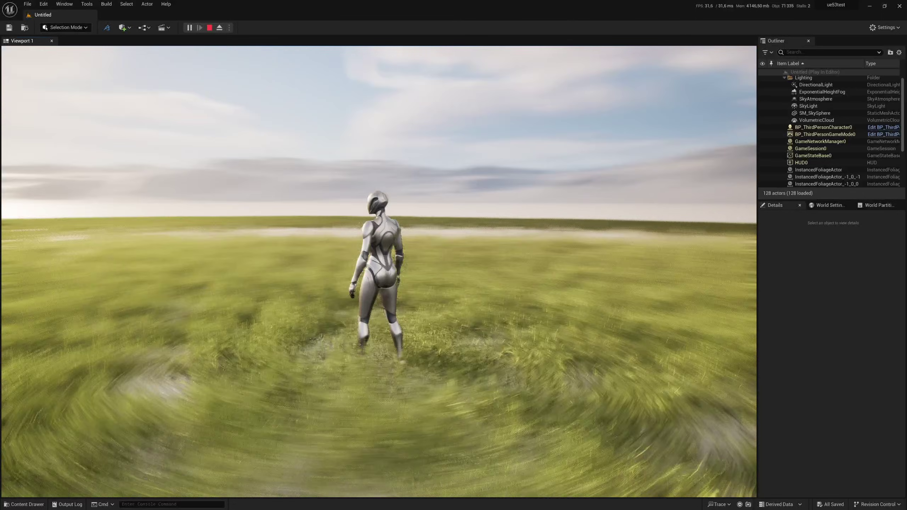
key("w")
key("Escape")
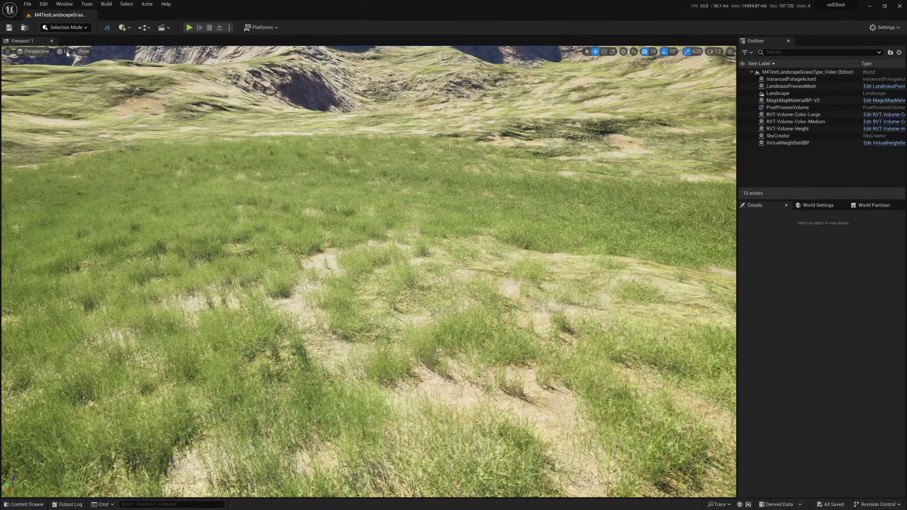
Show the viewport as Nanite Visualization > Triangles and look over the nearby grass.
left_click(65, 51)
mouse_move(129, 193)
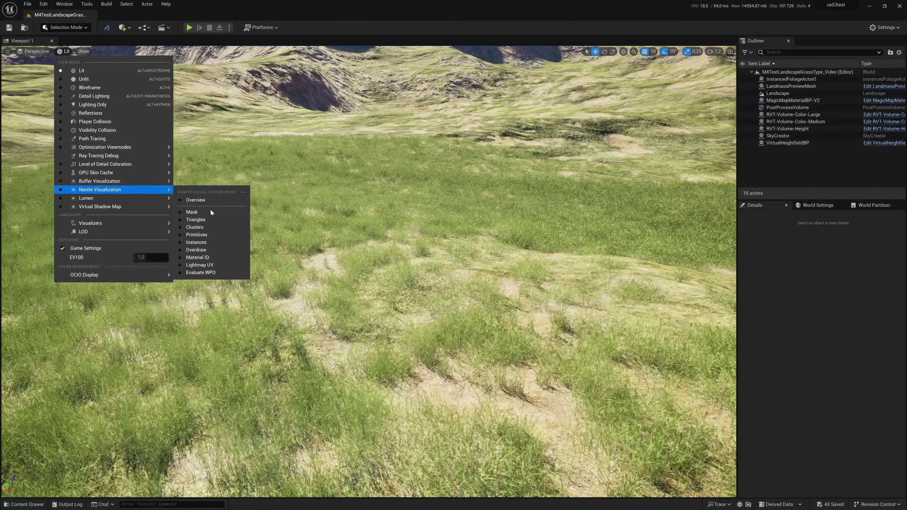
left_click(210, 222)
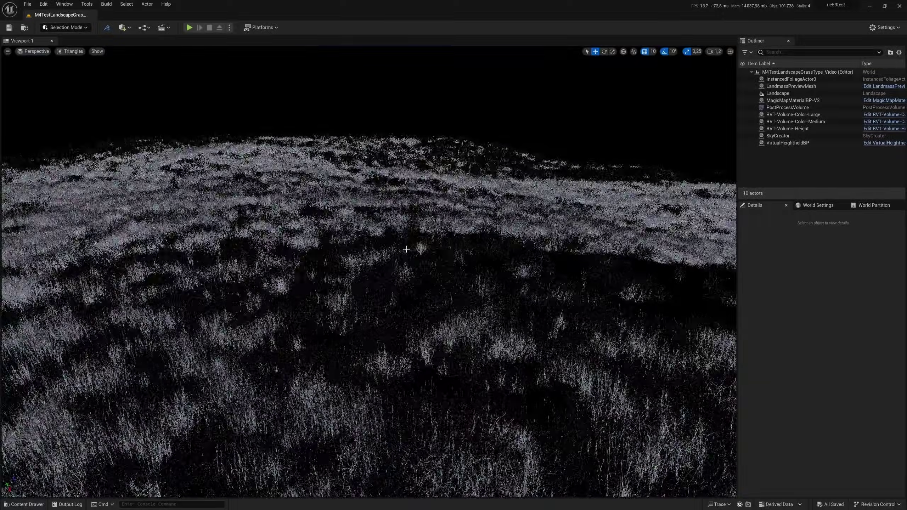
right_click_drag(369, 251, 379, 336)
right_click_drag(368, 286, 368, 252)
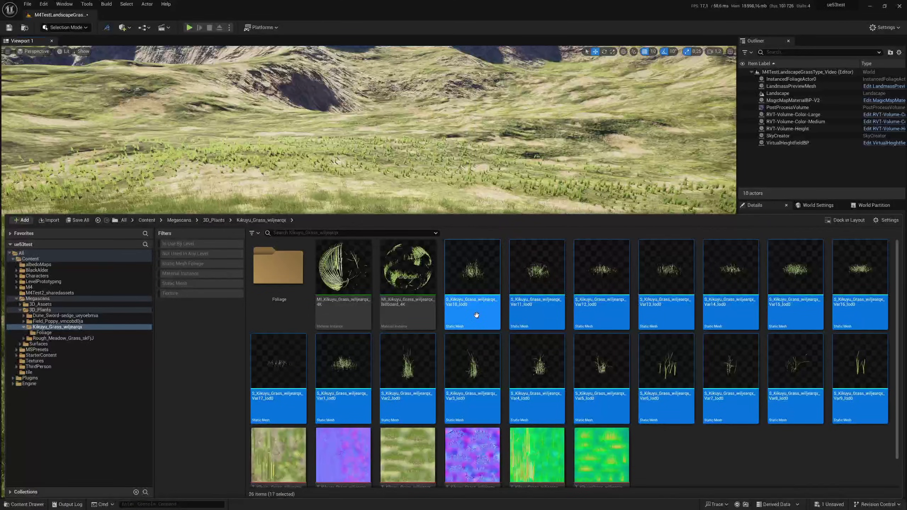
Enable Nanite on the 17 selected Kikuyu grass meshes.
right_click(484, 266)
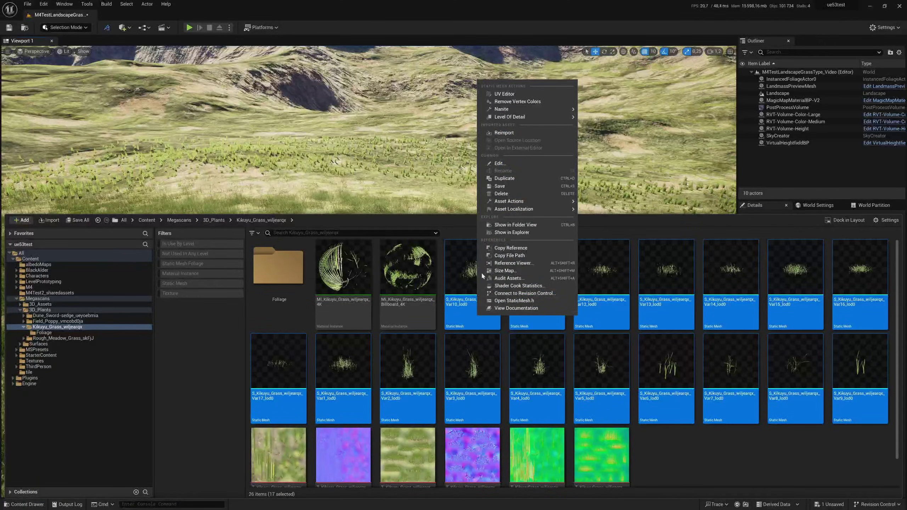
mouse_move(468, 310)
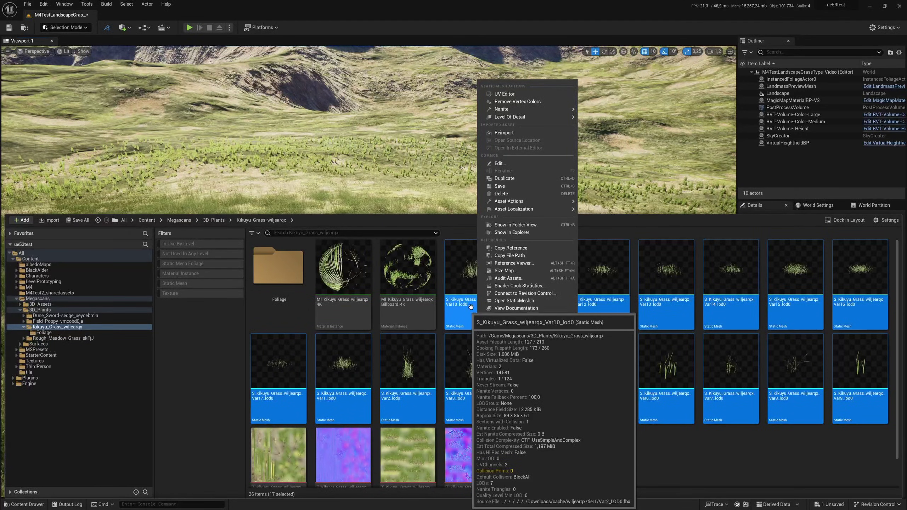
mouse_move(511, 113)
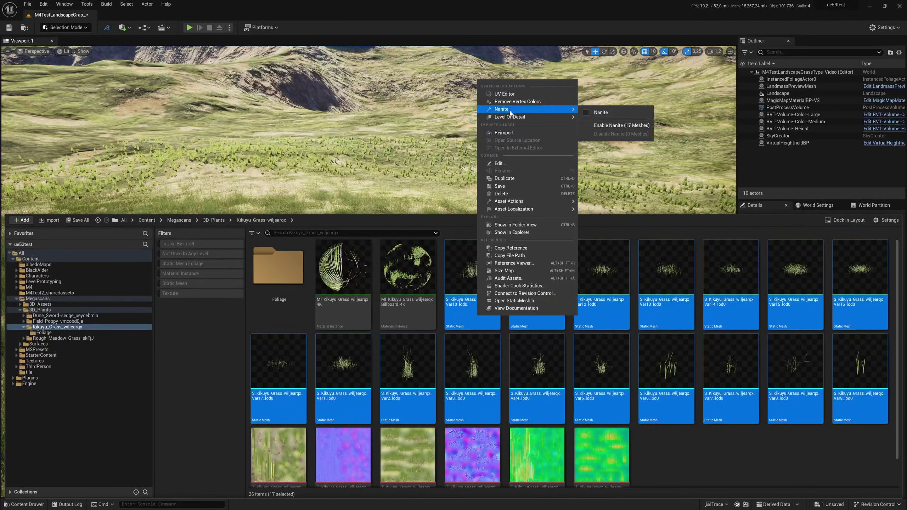
left_click(600, 113)
right_click(478, 324)
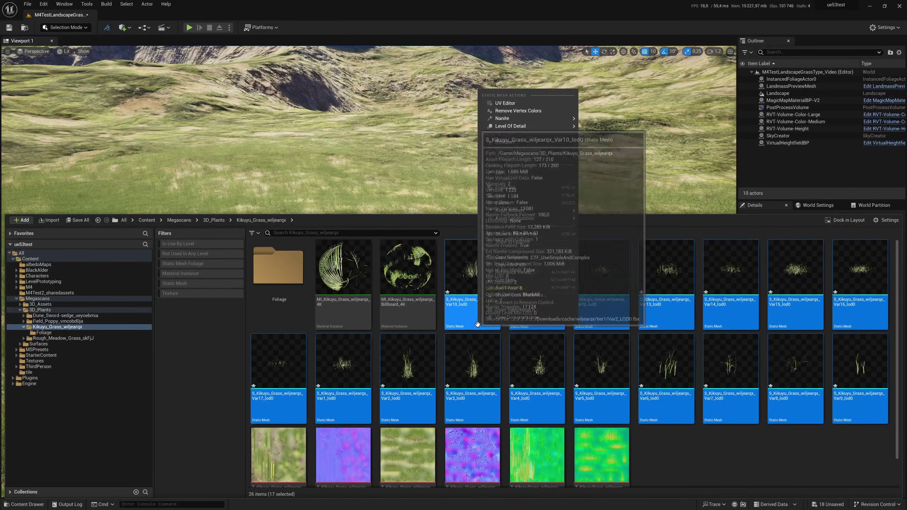
mouse_move(517, 211)
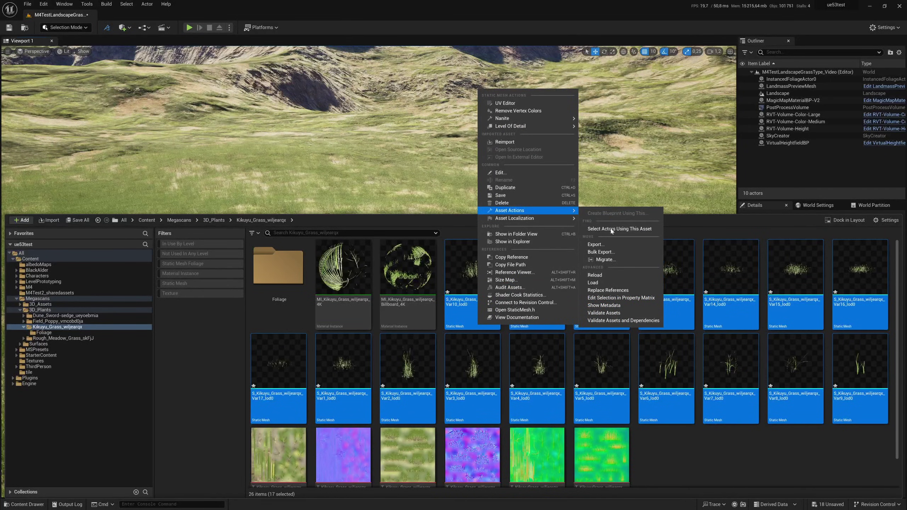
In the Property Matrix, tick Nanite Preserve Area for all 17 grass meshes and save all assets.
left_click(616, 299)
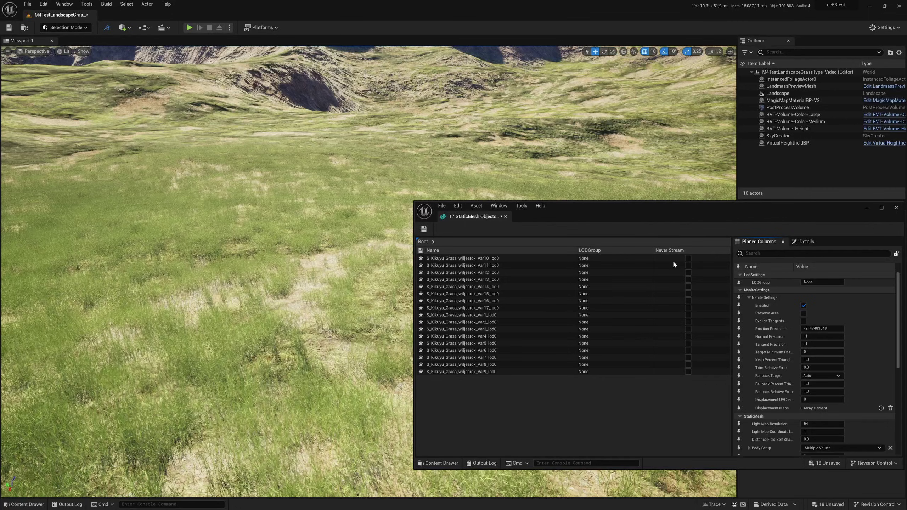
left_click(804, 314)
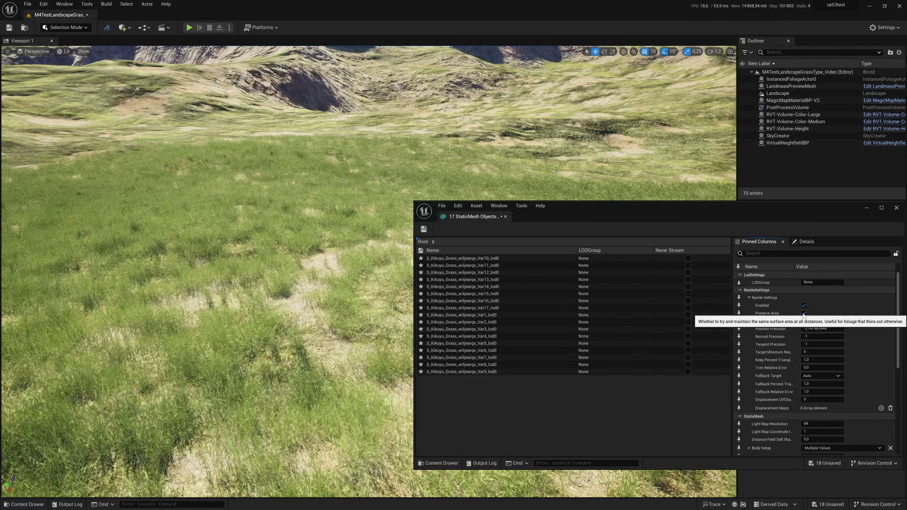
left_click(505, 217)
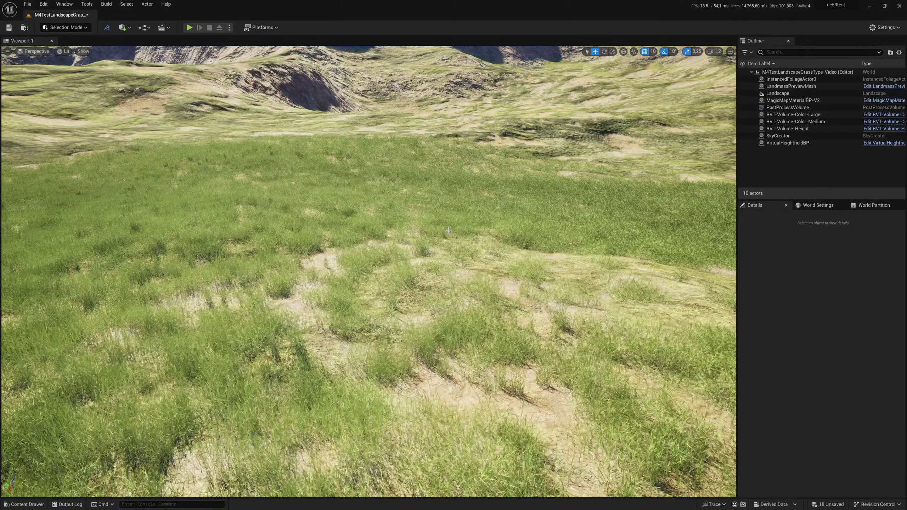
key("ctrl+shift+s")
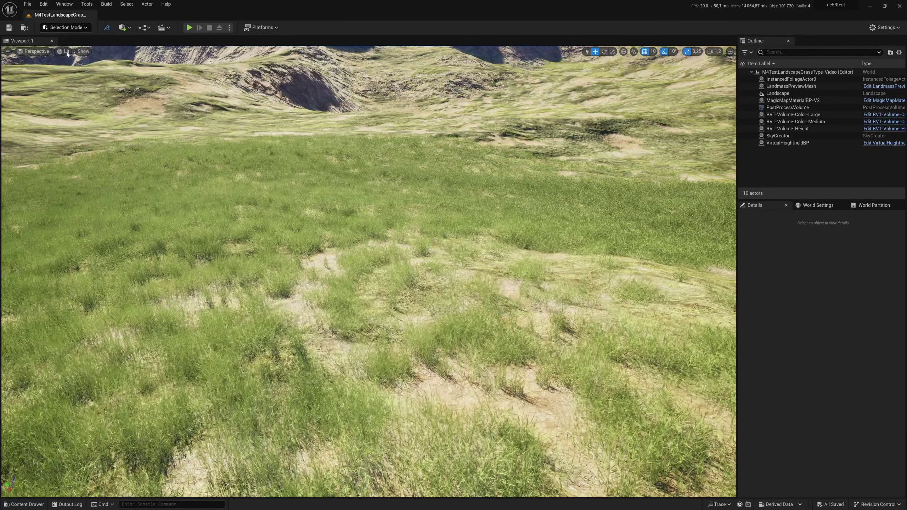
Switch the viewport to Nanite Triangles visualization and fly over the grass to check its density.
left_click(65, 52)
mouse_move(128, 193)
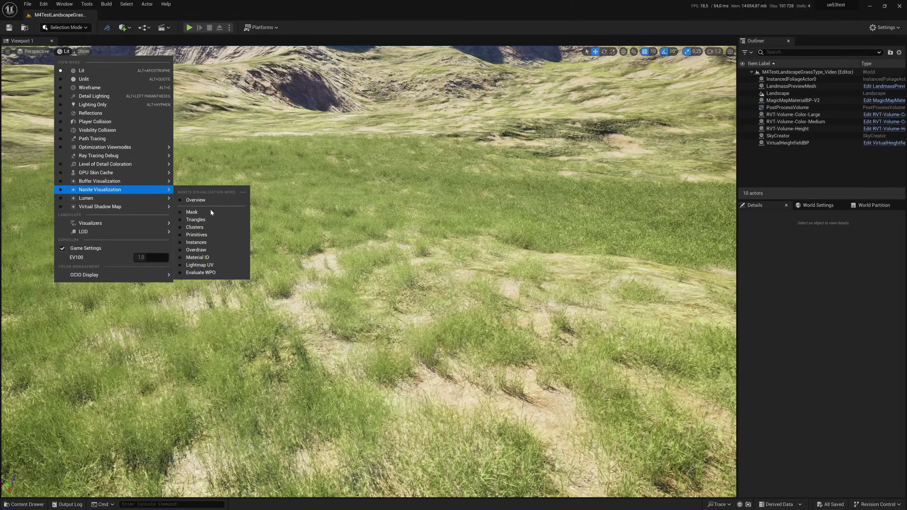
left_click(209, 220)
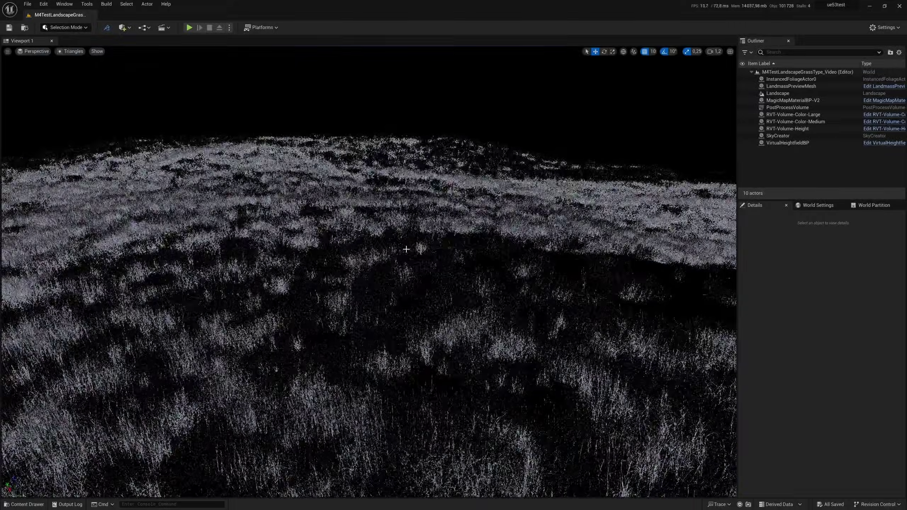
right_click_drag(370, 250, 322, 291)
scroll(309, 306, "down", 1)
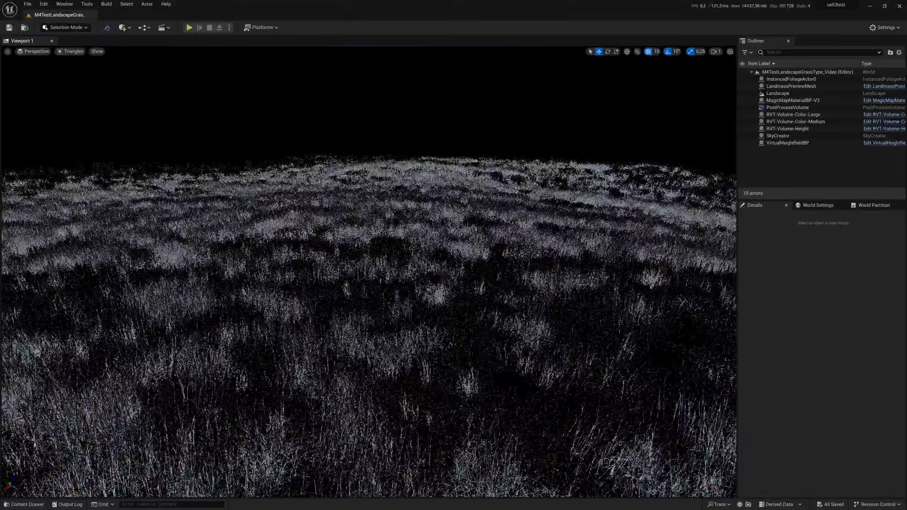
key("e")
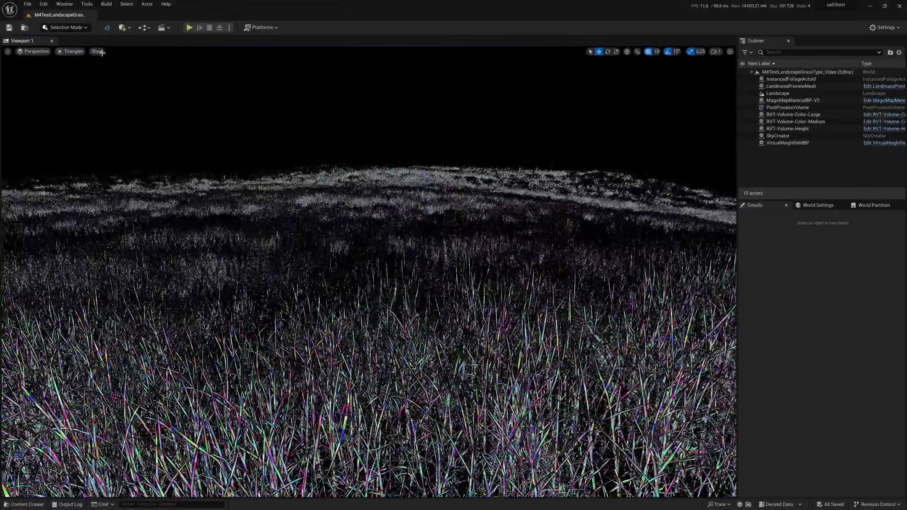
Change the viewport view mode from Triangles back to Lit.
left_click(81, 64)
left_click(81, 68)
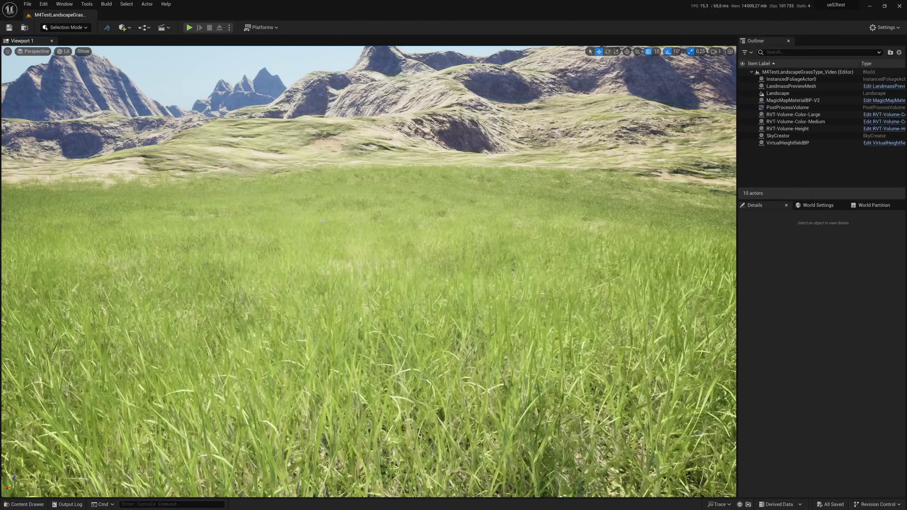
Open the Var11 Kikuyu grass mesh and preview it up close at LOD 0.
key("ctrl+space")
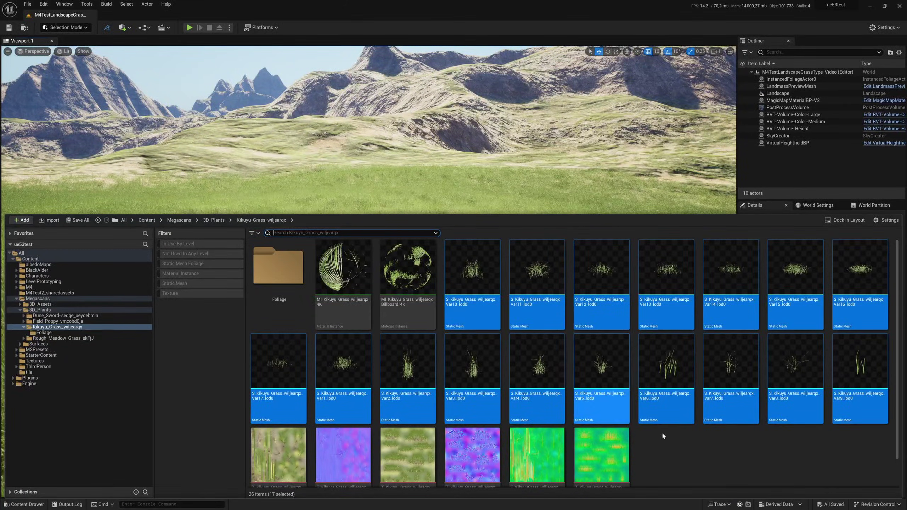
left_click(662, 433)
double_click(537, 310)
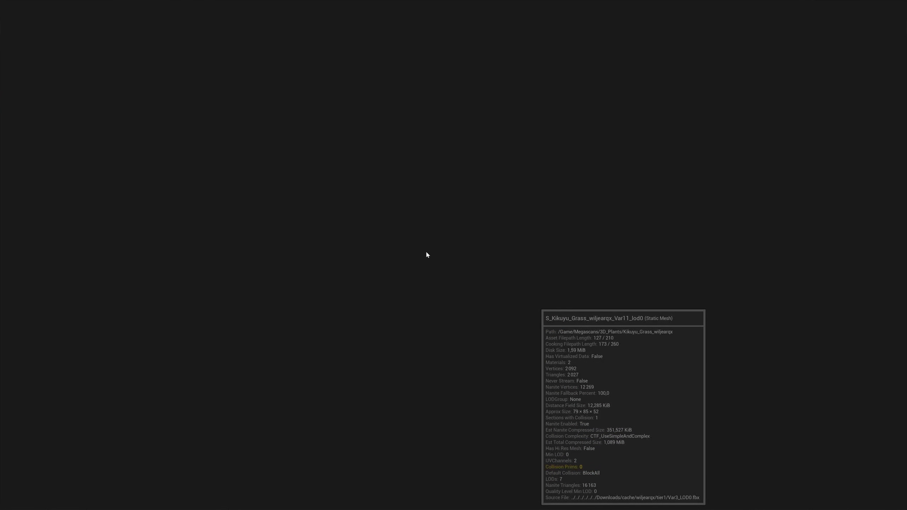
mouse_move(304, 275)
right_mouse_down()
mouse_move(294, 280)
mouse_move(315, 277)
right_mouse_up()
scroll(304, 275, "down", 1)
key("w")
key("a")
key("w")
key("s")
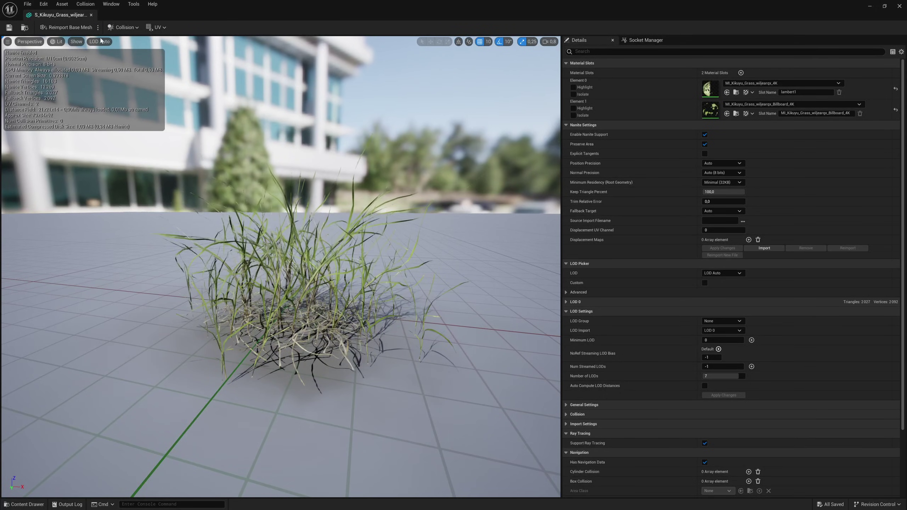
left_click(101, 41)
left_click(104, 59)
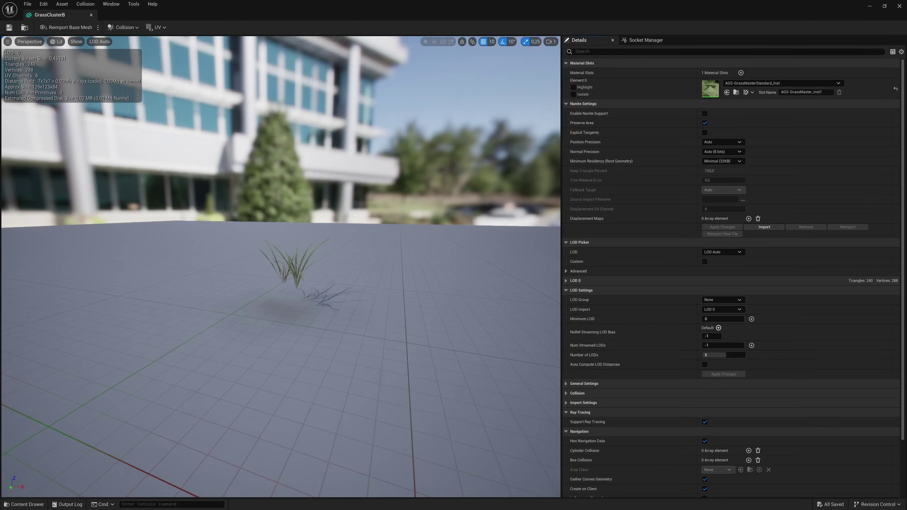
Move in on the GrassClusterB blades and force its preview to LOD 0.
right_click_drag(281, 266, 301, 259)
key("w")
scroll(281, 266, "down", 1)
key("w")
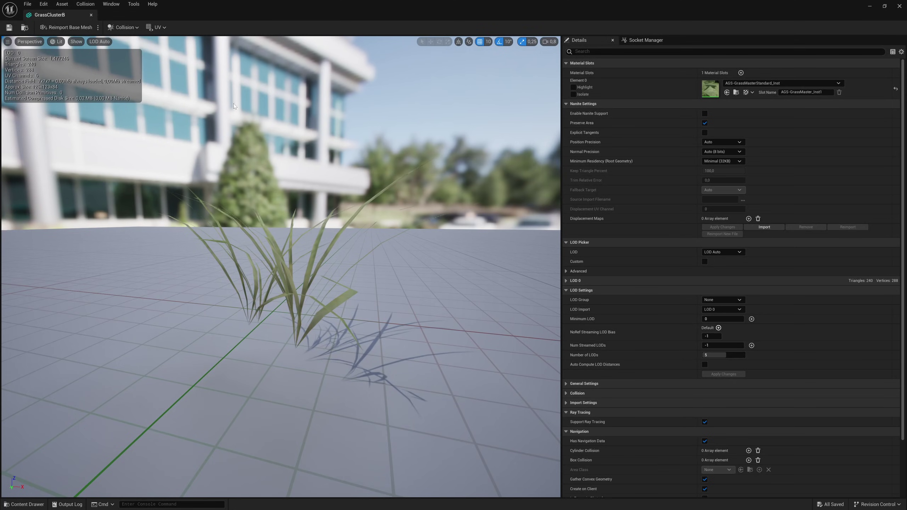
left_click(101, 43)
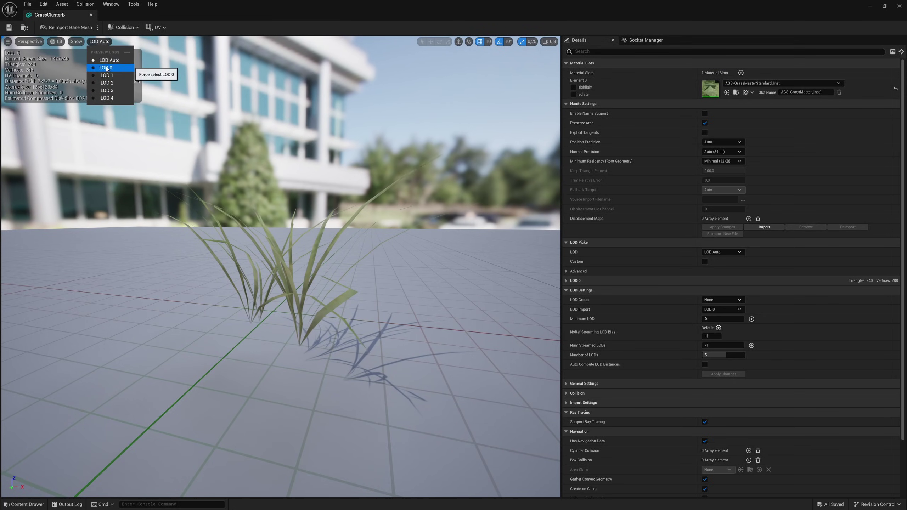
left_click(107, 68)
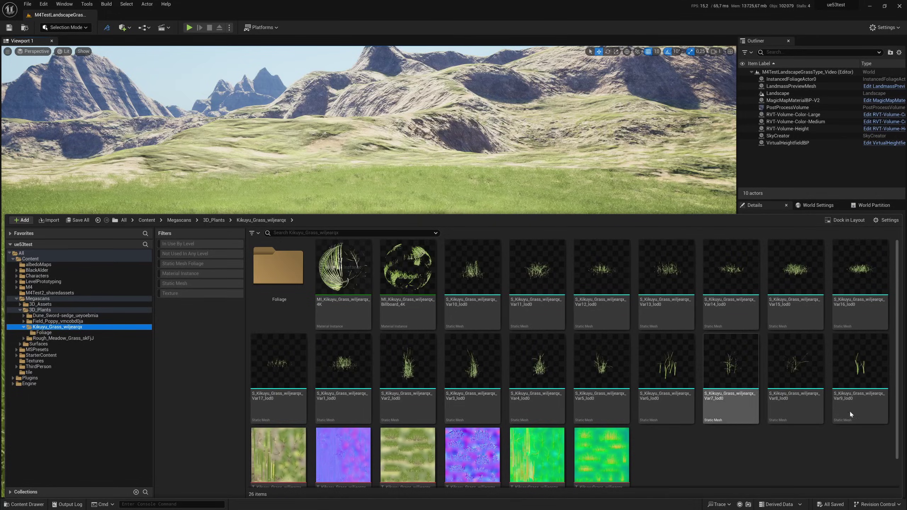
Select the Var9 through all 17 Kikuyu grass meshes and uncheck Nanite on them.
left_click(850, 414)
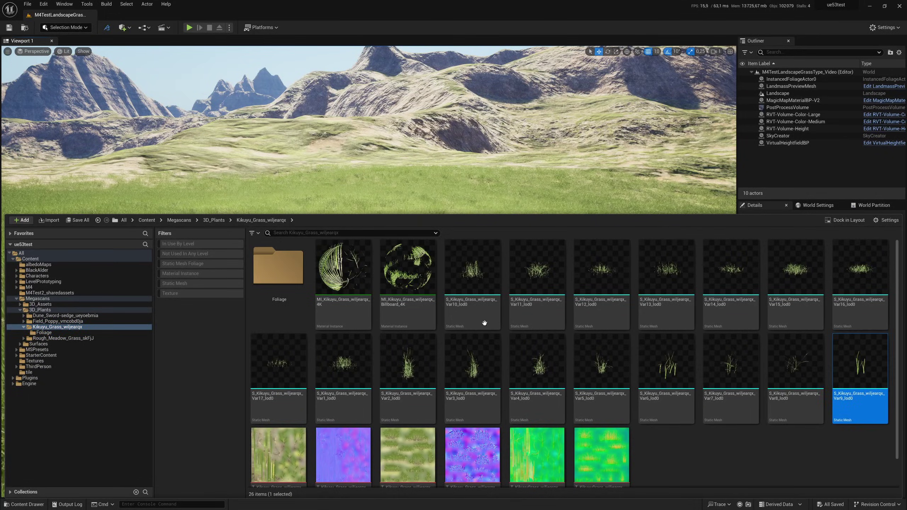
left_click(472, 313, "shift")
right_click(472, 313)
mouse_move(512, 114)
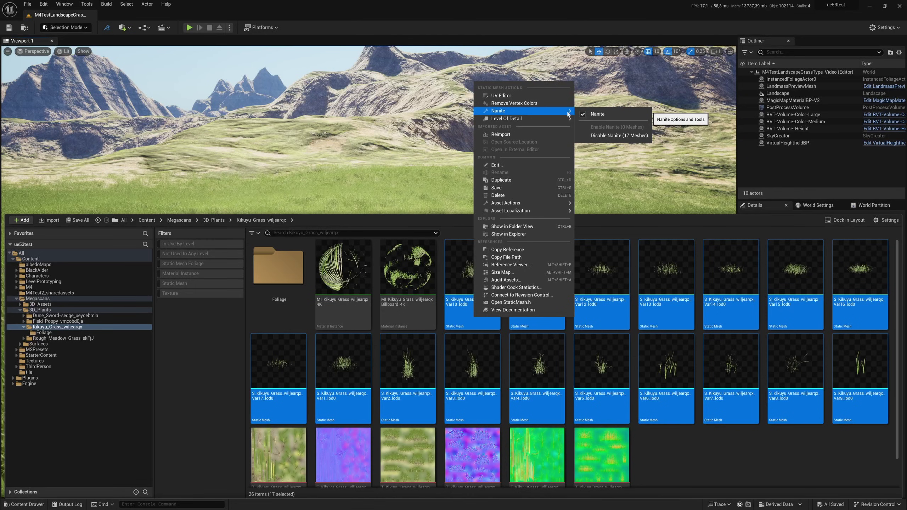
left_click(593, 113)
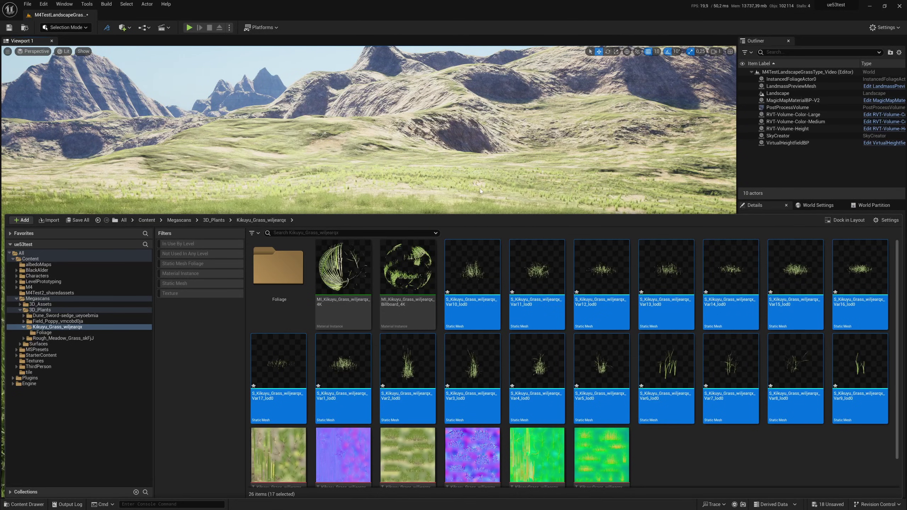
right_click_drag(468, 192, 465, 198)
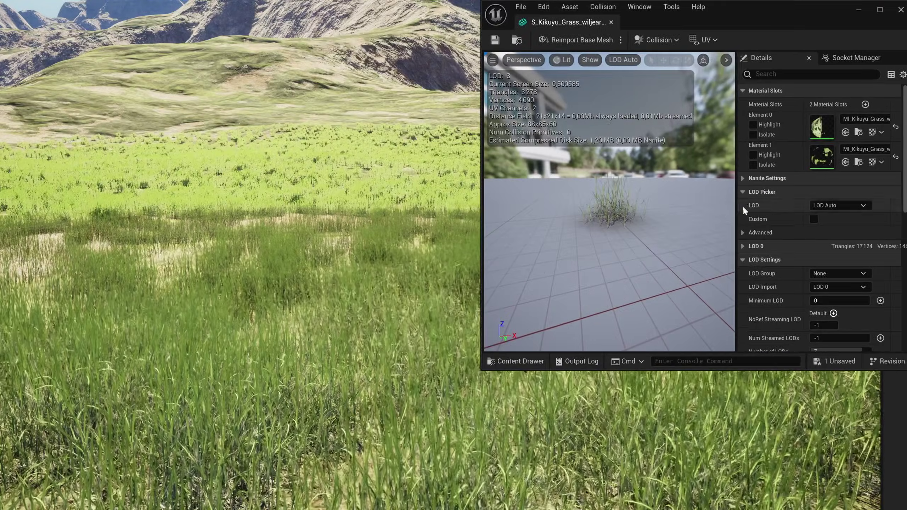
Enable custom LOD selection and expand the LOD 0 and LOD 1 settings.
scroll(696, 238, "down", 3)
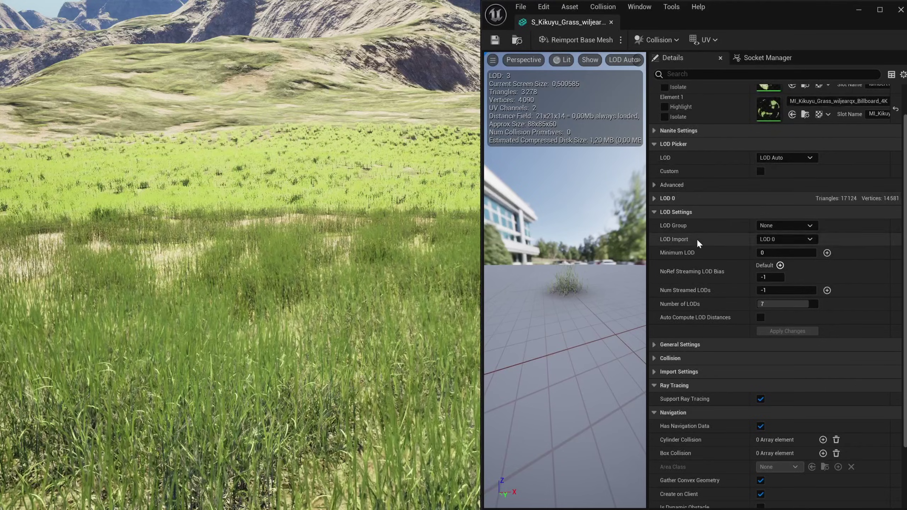
left_click(761, 171)
scroll(692, 233, "down", 5)
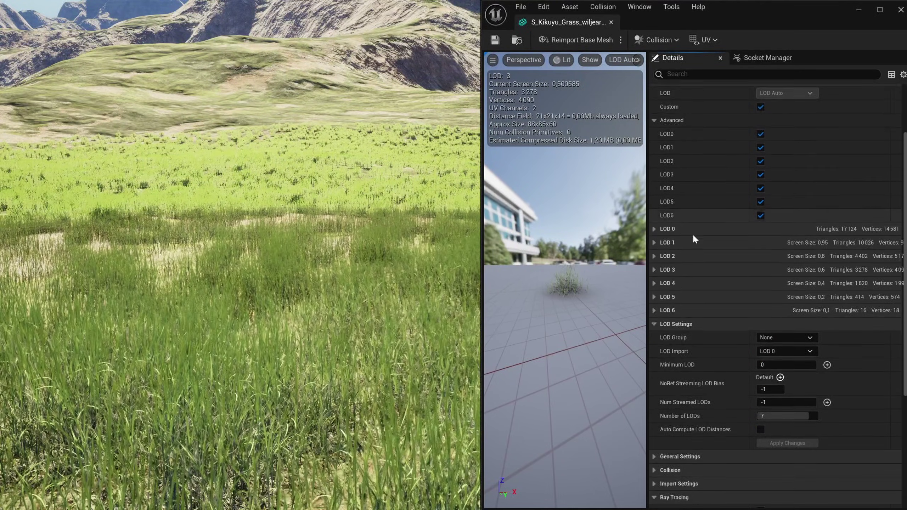
left_click_drag(644, 250, 614, 250)
left_click(623, 196)
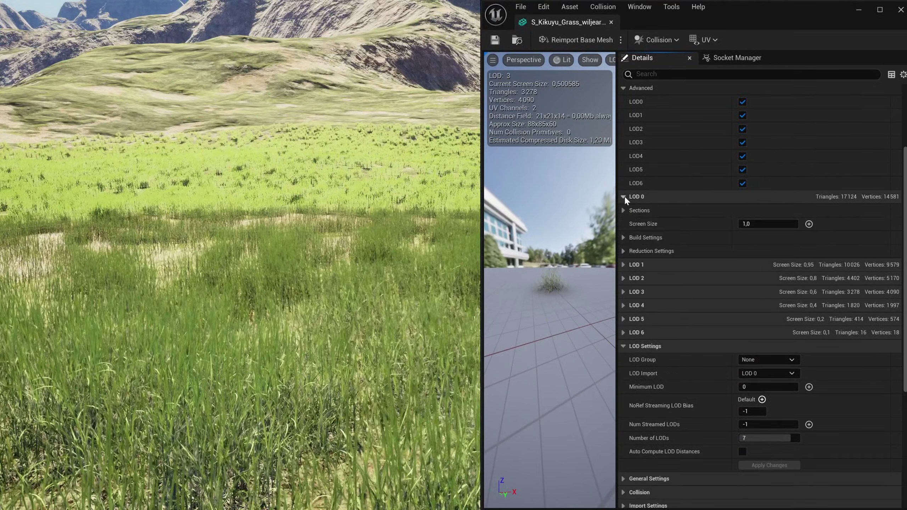
left_click(624, 264)
Edit the LOD 1 and LOD 2 screen sizes and set LOD 6's screen size to 0.2.
scroll(637, 258, "down", 2)
left_click(768, 260)
left_click(623, 327)
scroll(687, 286, "down", 6)
left_click(768, 258)
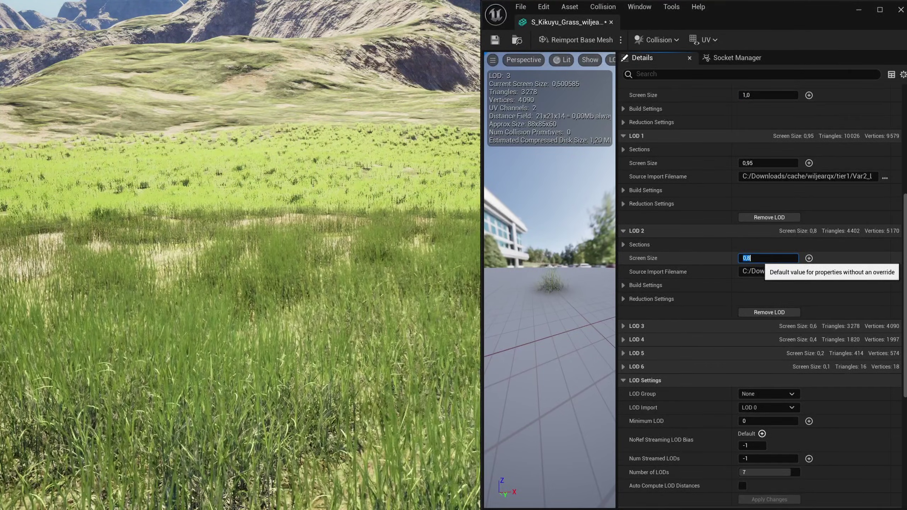
left_click(624, 367)
scroll(643, 357, "down", 3)
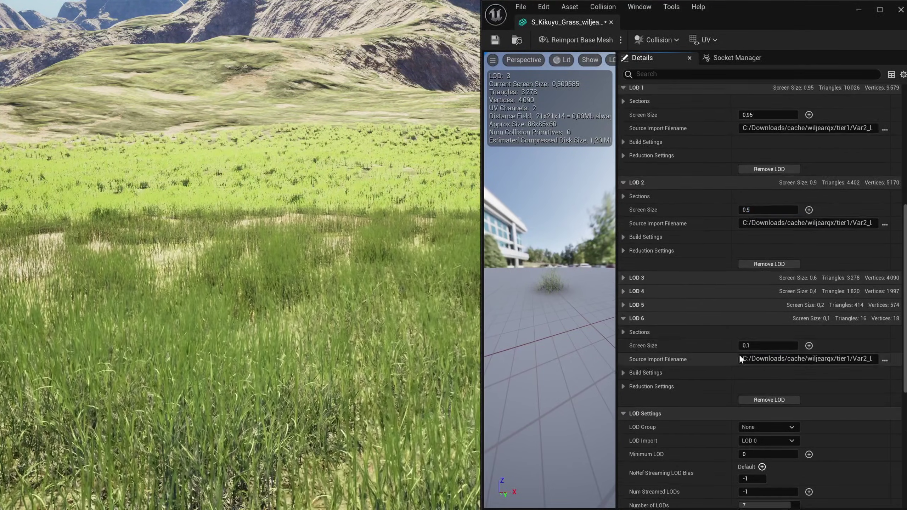
left_click(768, 345)
type("0,2")
key("Return")
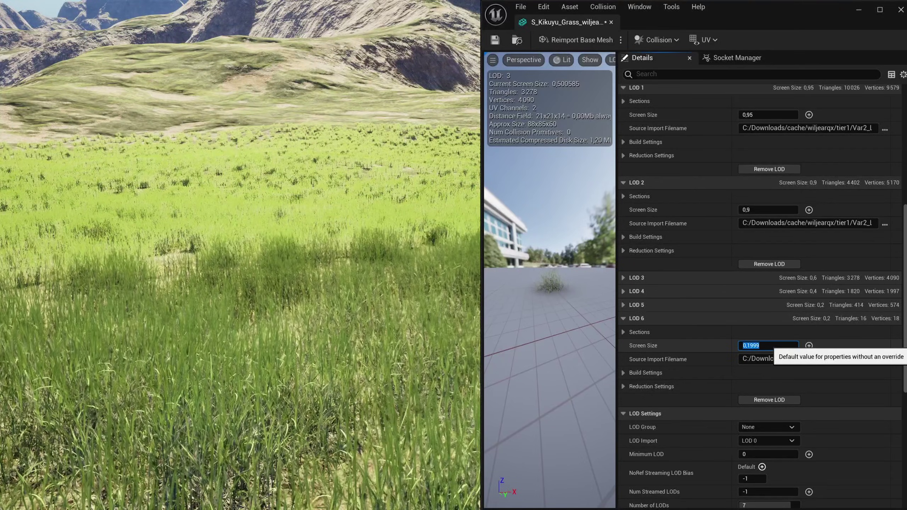
Adjust the LOD 5 and LOD 4 screen sizes and add a Mobile override to LOD 2.
left_click(623, 306)
left_click(768, 332)
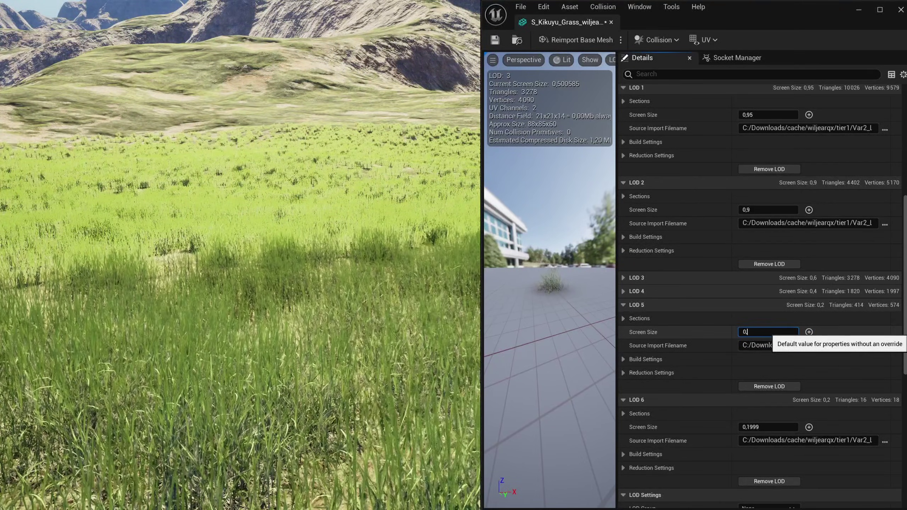
left_click(623, 291)
left_click(768, 318)
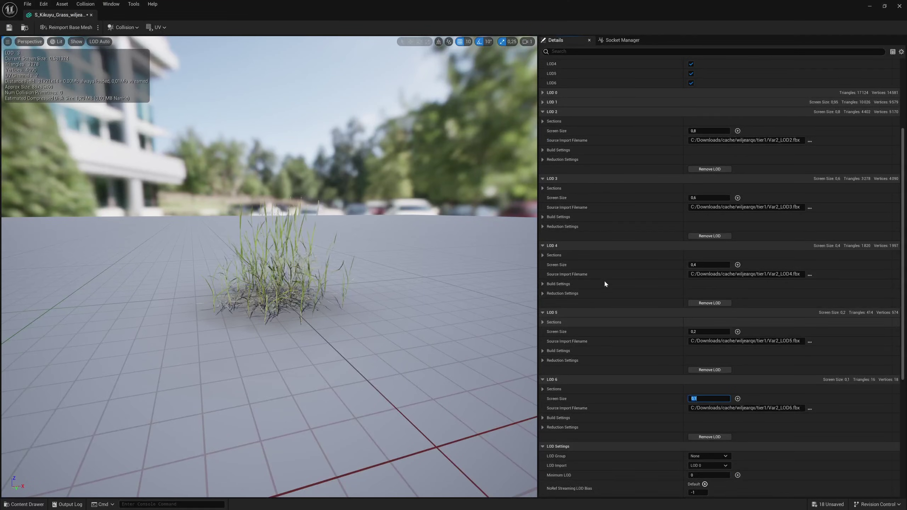
scroll(604, 280, "up", 2)
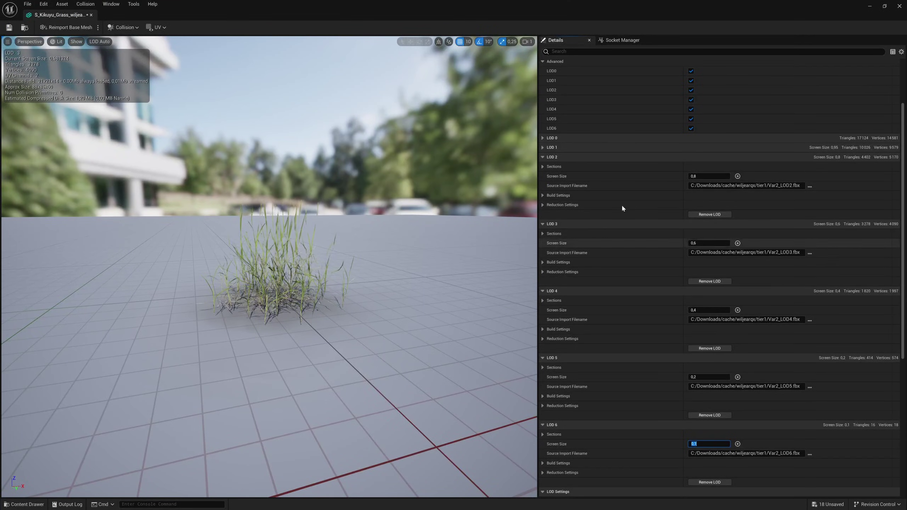
left_click(738, 176)
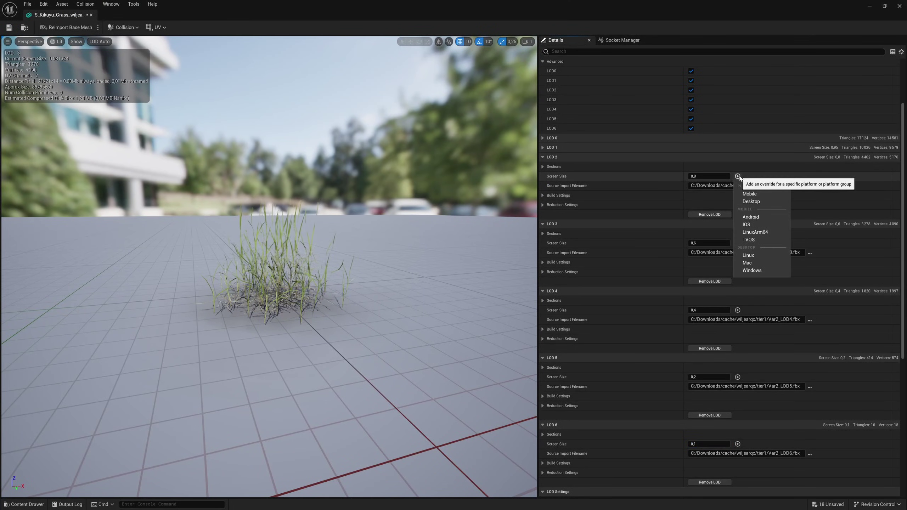
left_click(750, 195)
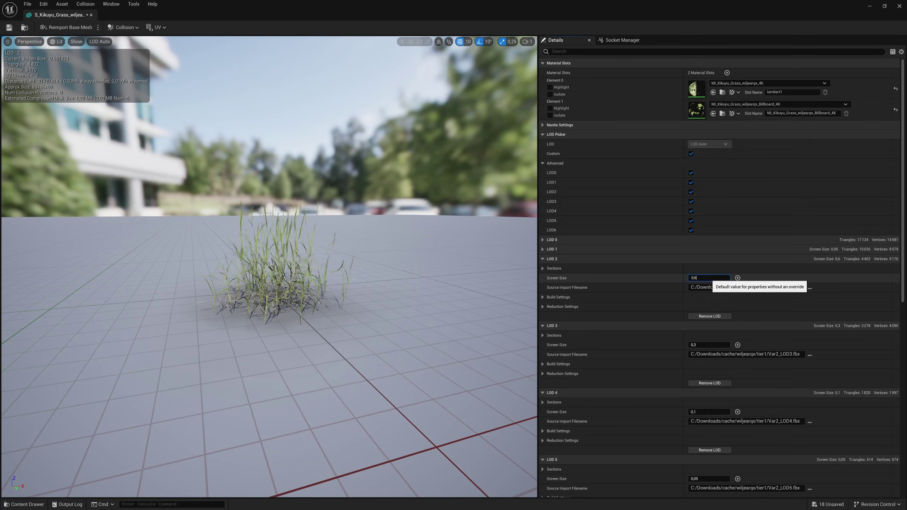
Set LOD 4's screen size to 0.4 and enter a new value for LOD 5.
left_click(707, 411)
type("0,4")
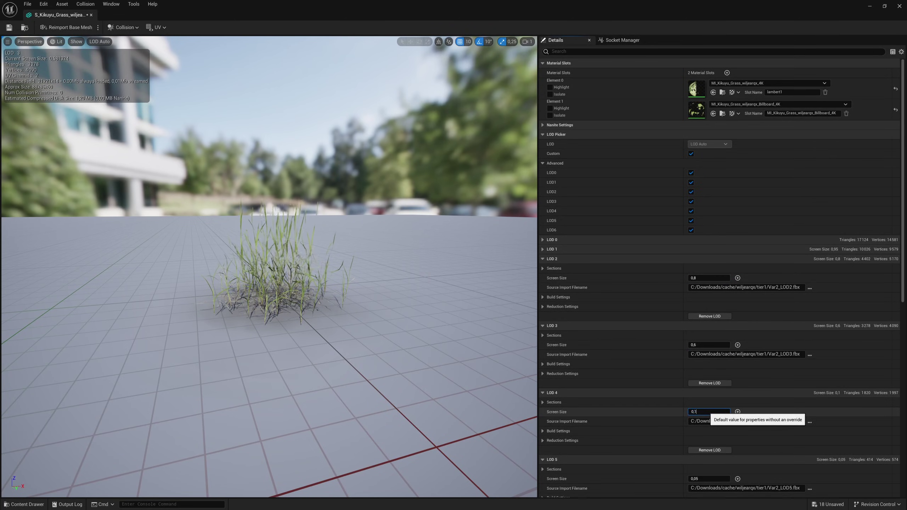
key("Return")
scroll(707, 406, "down", 5)
left_click(712, 421)
type("0,0")
scroll(710, 421, "down", 2)
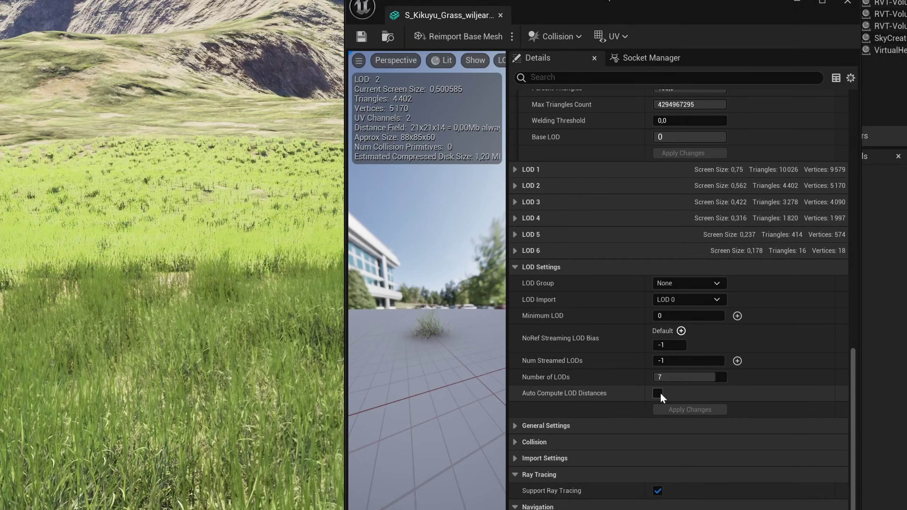
Run the third-person character through the grass and across the hills, then stop the play session.
right_click_drag(439, 334, 436, 335)
key("w")
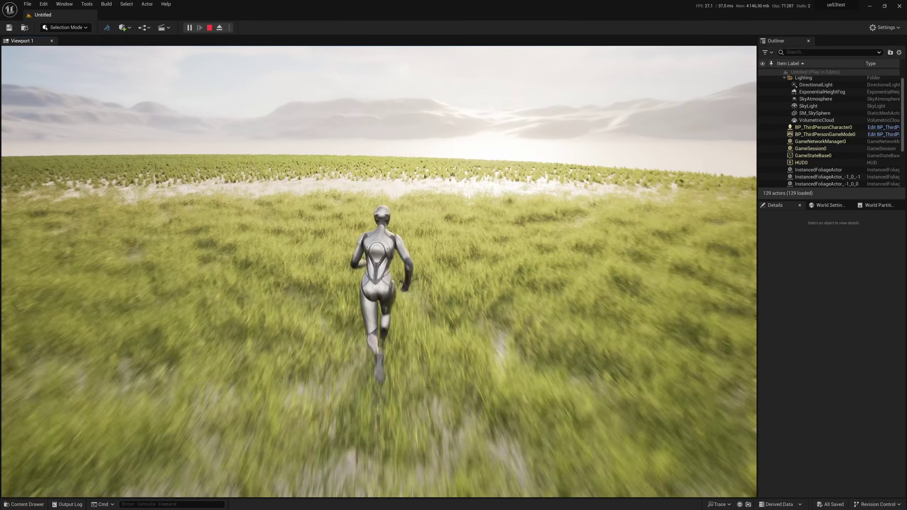
key("w")
key("w")
key("w")
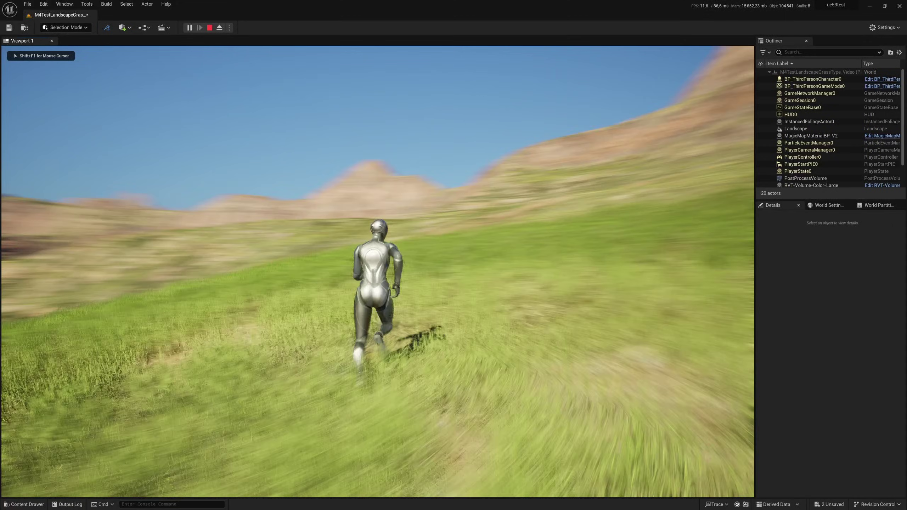
key("w")
key("w")
key("w")
key("w")
key("w")
key("w")
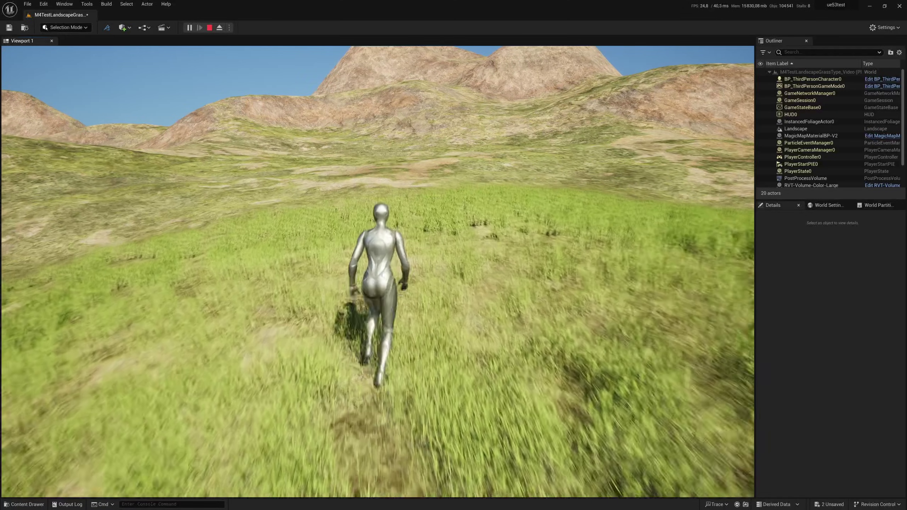
key("Escape")
In Foliage mode, set the Kikuyu grass foliage type's Cull Distance Max to 2000.
left_click(66, 27)
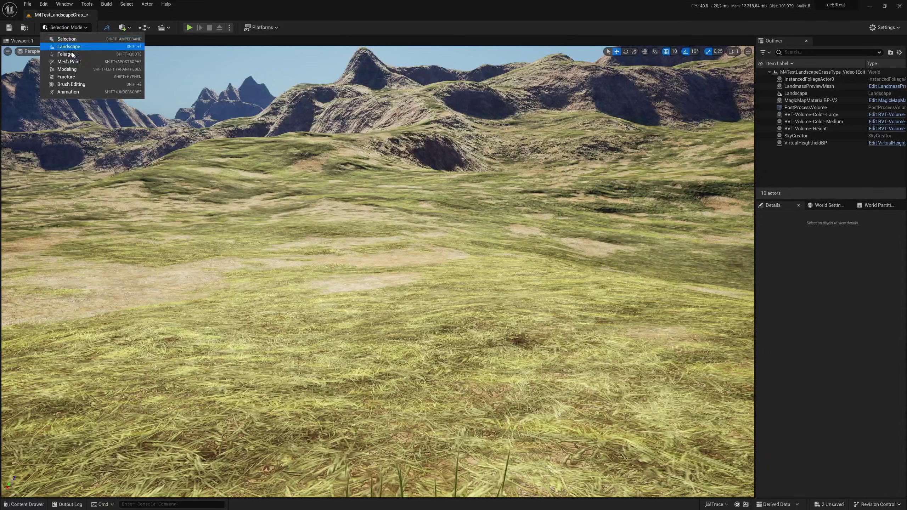
left_click(65, 54)
left_click(15, 204)
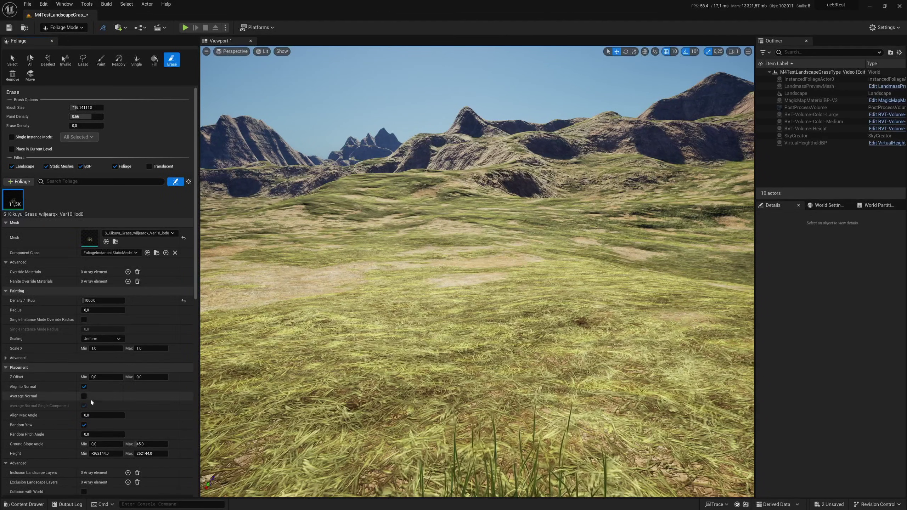
scroll(90, 400, "down", 5)
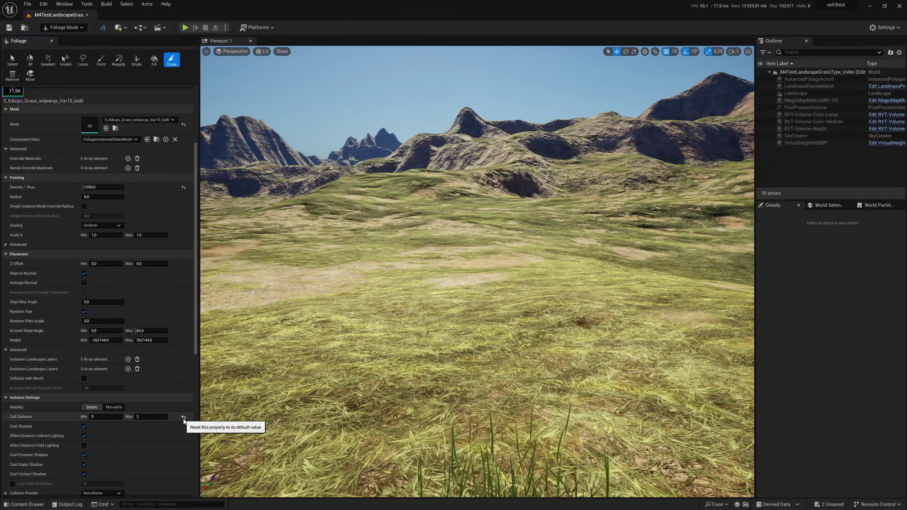
left_click(183, 419)
scroll(164, 415, "down", 2)
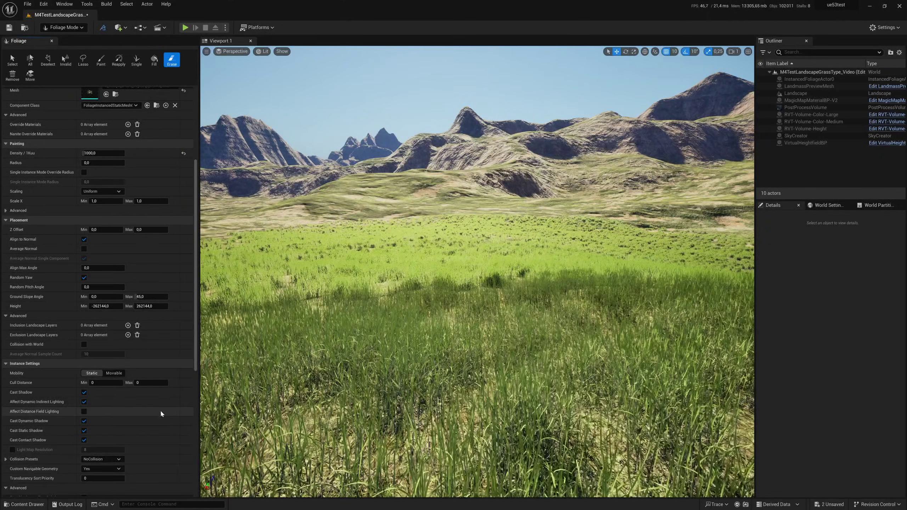
scroll(160, 414, "down", 2)
left_click(152, 349)
type("2000")
key("Return")
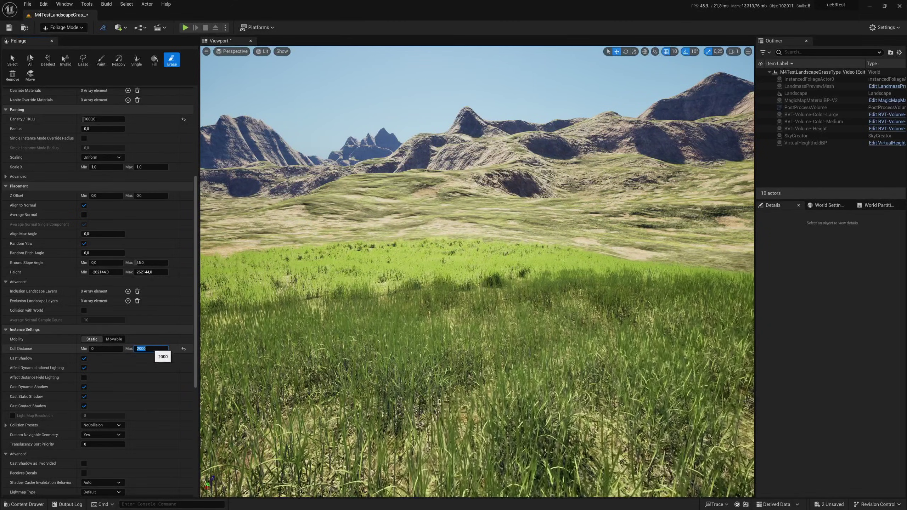
Clear the cull distance value again and open the T_Kikuyu_Grass_wiljearqx_4K_D texture.
left_click(154, 350)
key("BackSpace")
key("BackSpace")
key("BackSpace")
key("BackSpace")
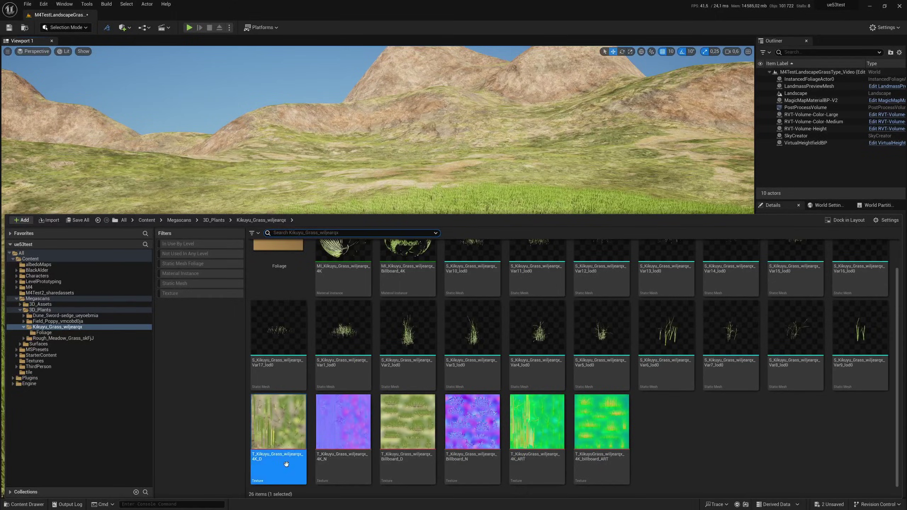
double_click(286, 464)
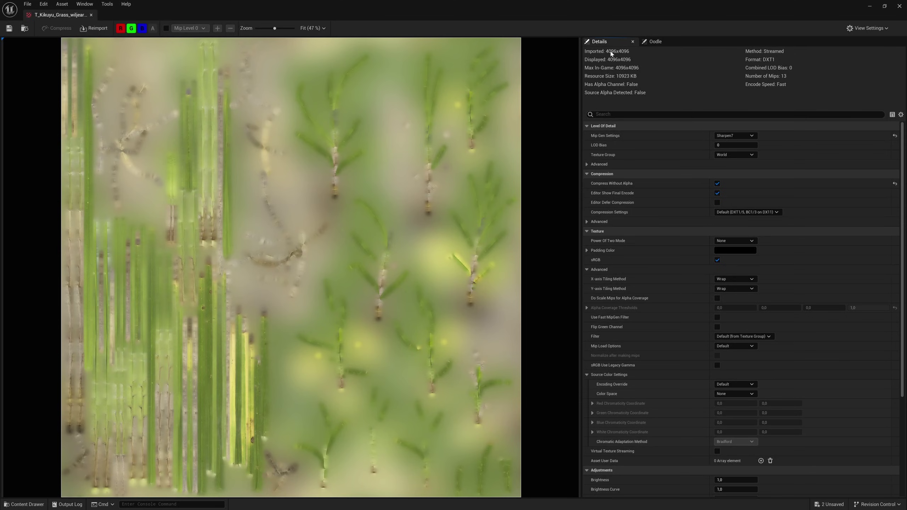
Close the T_Kikuyu_Grass texture editor tab.
left_click(92, 15)
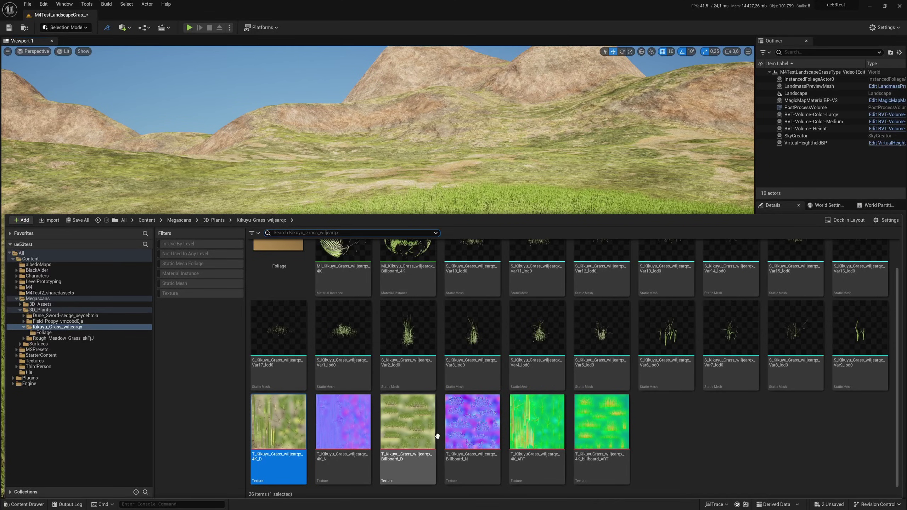
Set Maximum Texture Size to 1024 for the six Kikuyu textures in the Property Matrix.
left_click(594, 463, "shift")
right_click(558, 453)
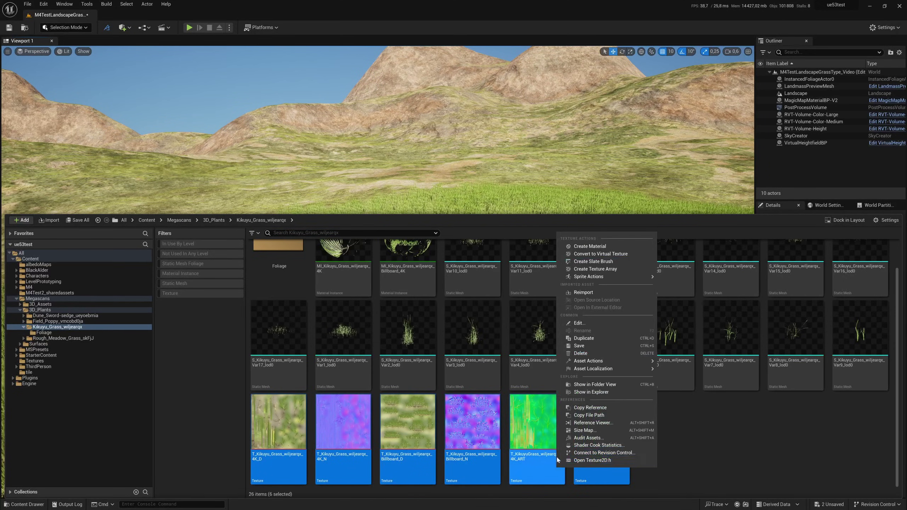
mouse_move(622, 364)
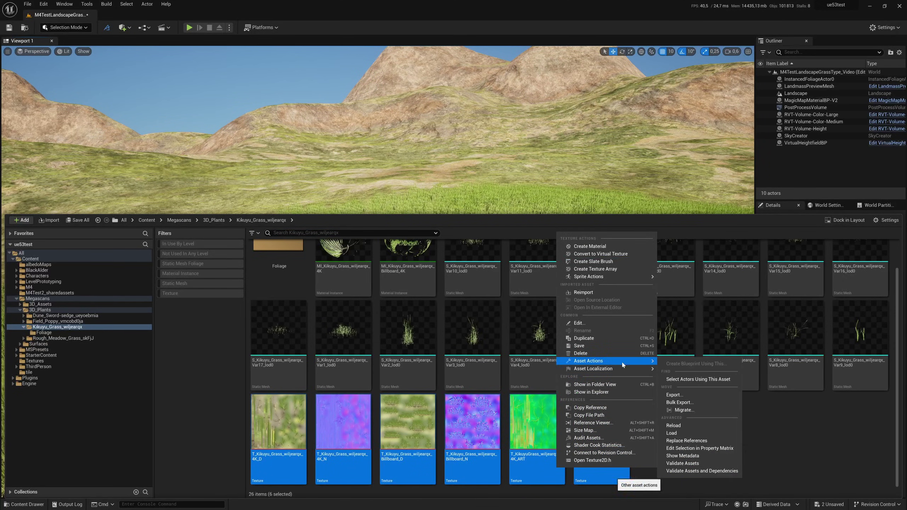
left_click(702, 448)
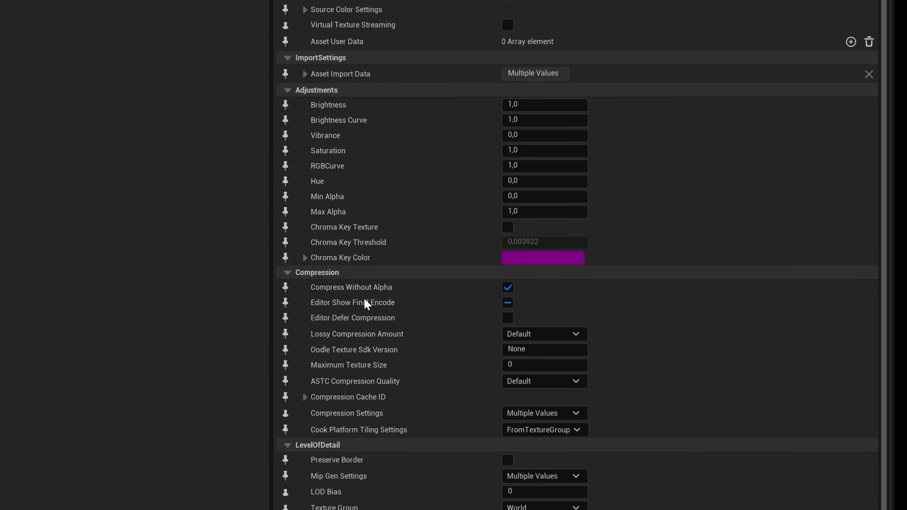
scroll(359, 258, "down", 1)
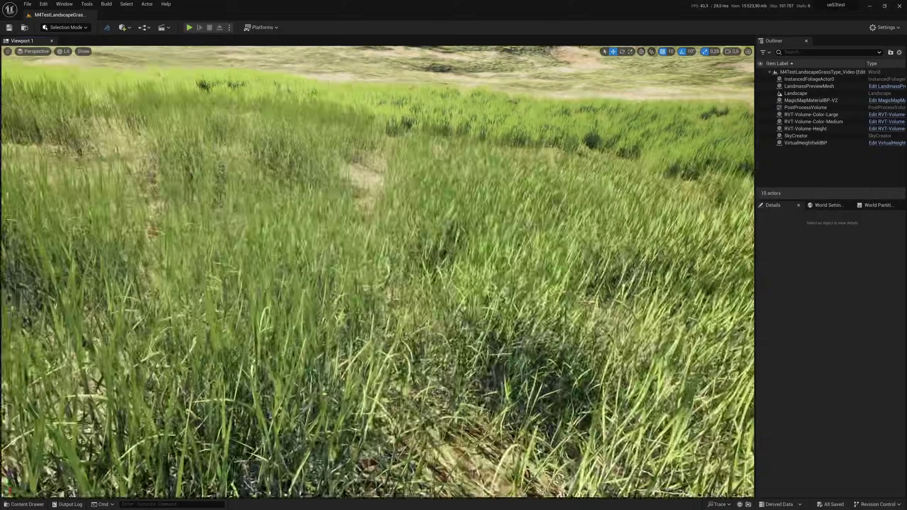
right_click_drag(378, 272, 344, 262)
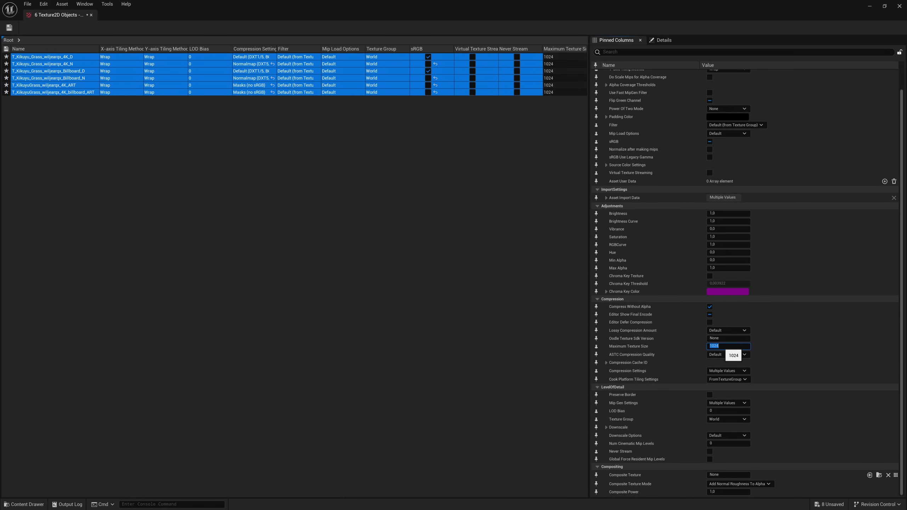
left_click(99, 107)
left_click_drag(99, 49, 120, 49)
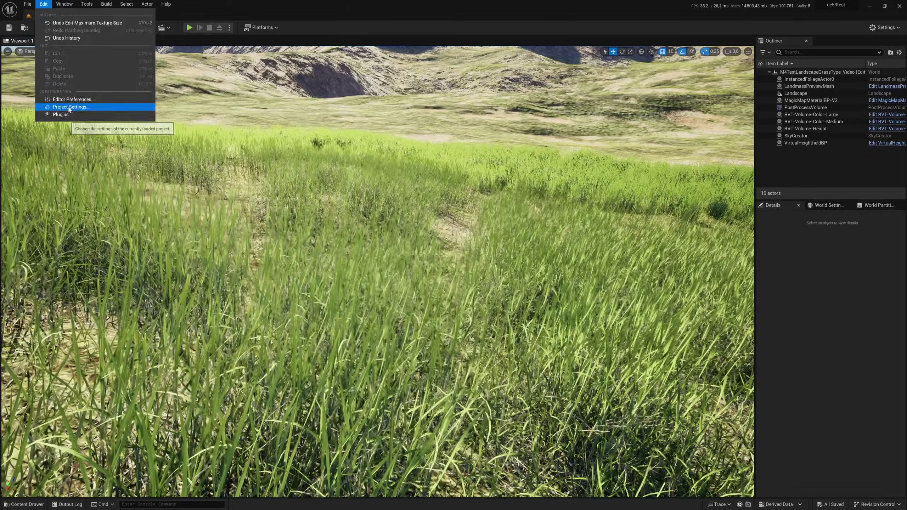
Search the Project Settings for 'virtual' to review the virtual texture options.
left_click(71, 105)
left_click(318, 86)
type("virtual")
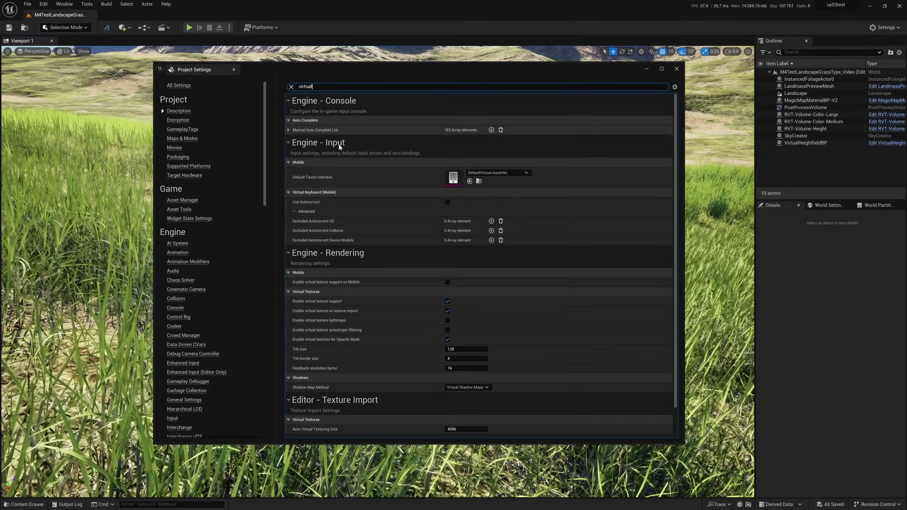
scroll(336, 246, "down", 3)
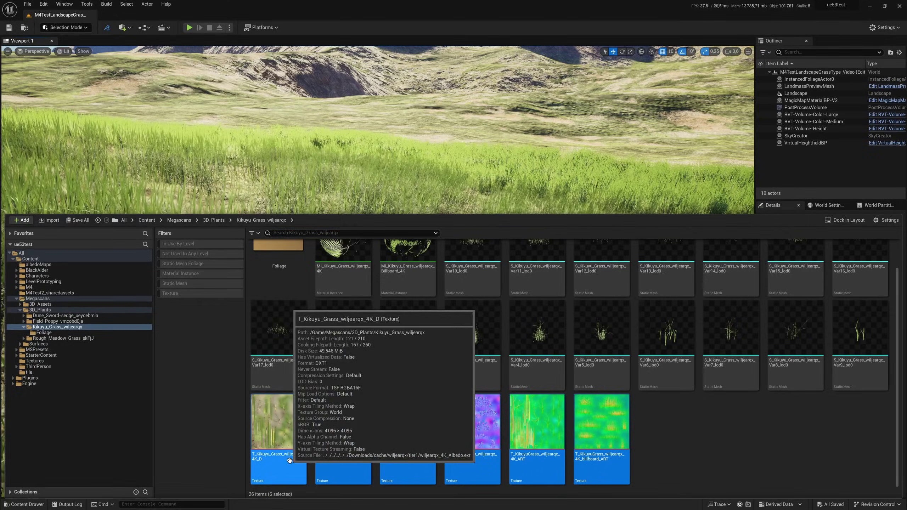
Review the Convert to Virtual Texture list for the grass textures, then cancel the conversion.
right_click(289, 461)
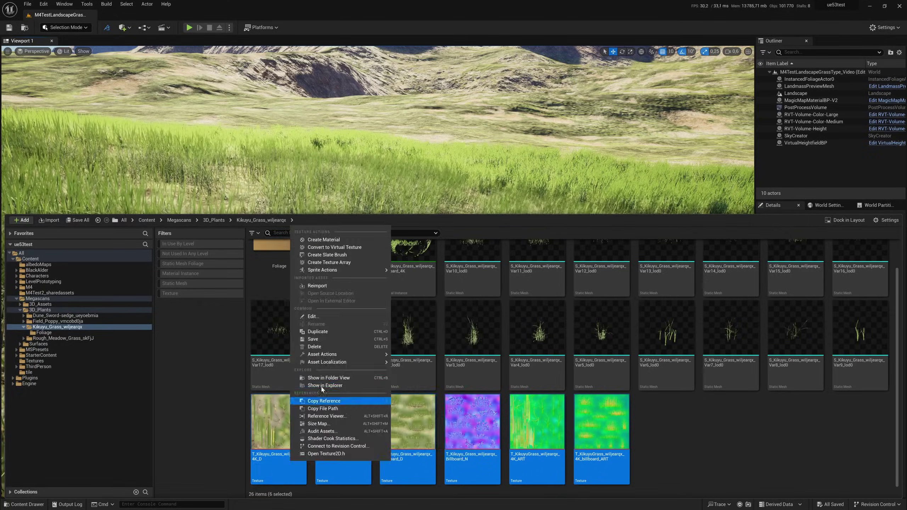
left_click(347, 250)
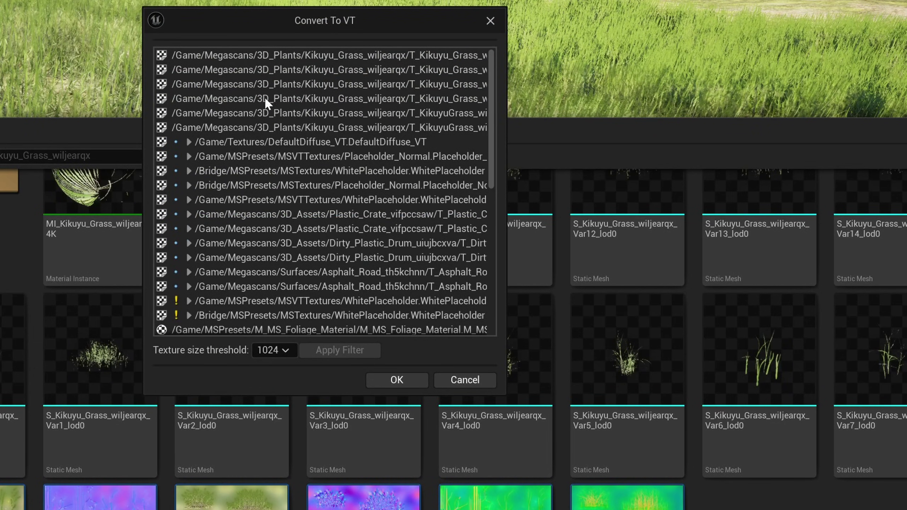
left_click_drag(505, 392, 820, 505)
scroll(352, 144, "down", 6)
scroll(355, 175, "up", 6)
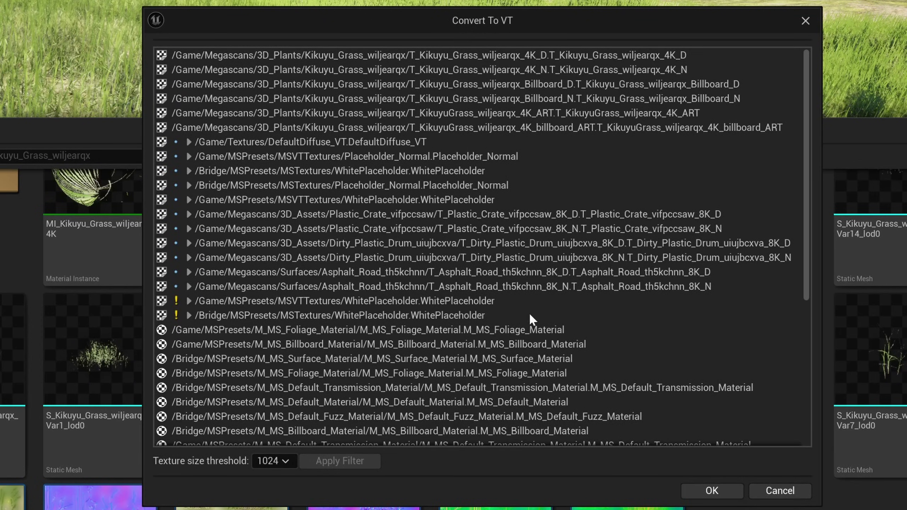
left_click(802, 490)
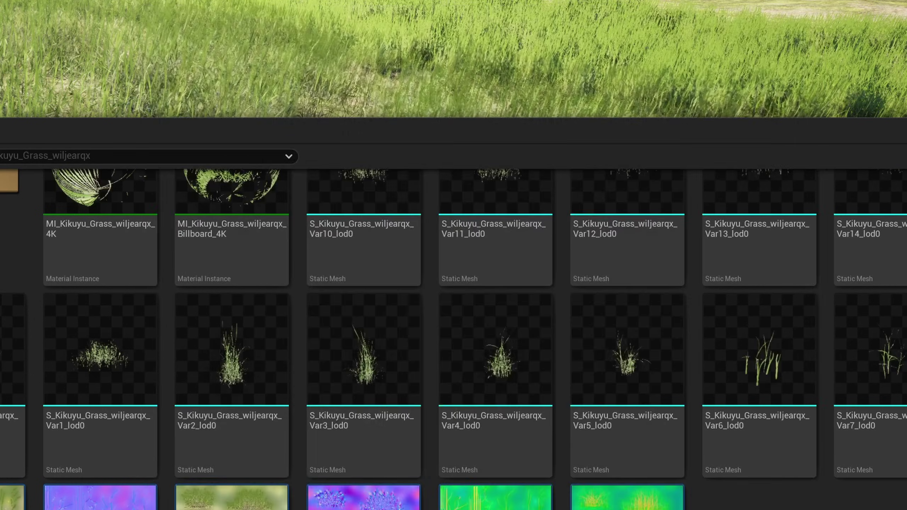
Open the six selected Kikuyu textures together in the Property Matrix.
right_click(284, 434)
mouse_move(357, 327)
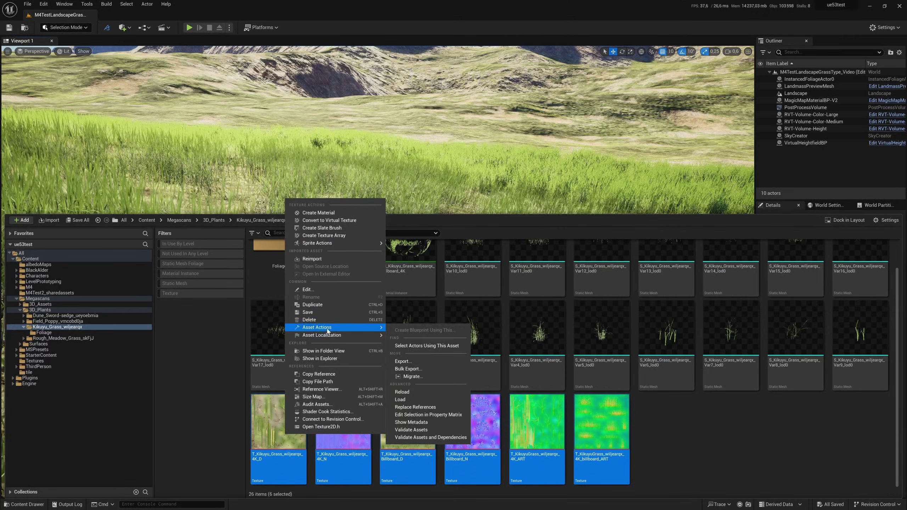
left_click(429, 414)
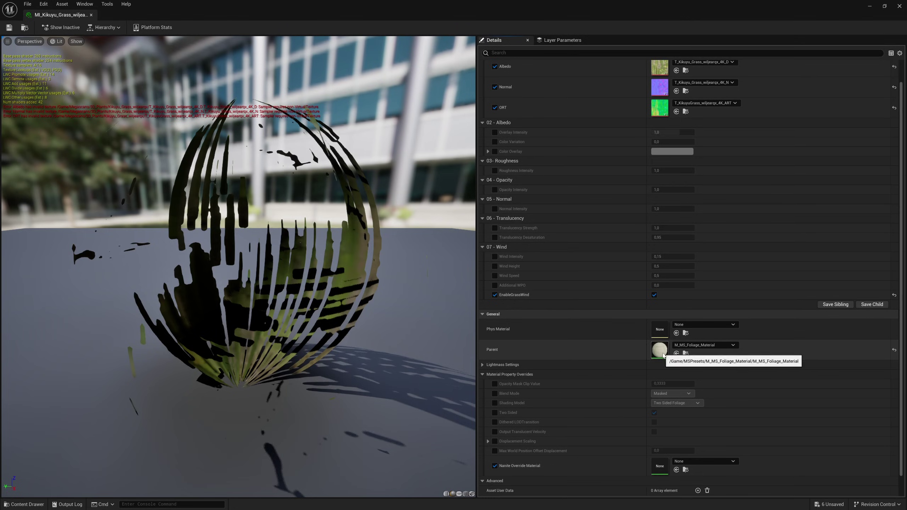
Open M_MS_Foliage_Material and set the Normal parameter to the virtual Placeholder_Normal texture.
double_click(664, 356)
scroll(435, 315, "down", 4)
right_click_drag(358, 251, 669, 206)
right_click_drag(443, 247, 479, 160)
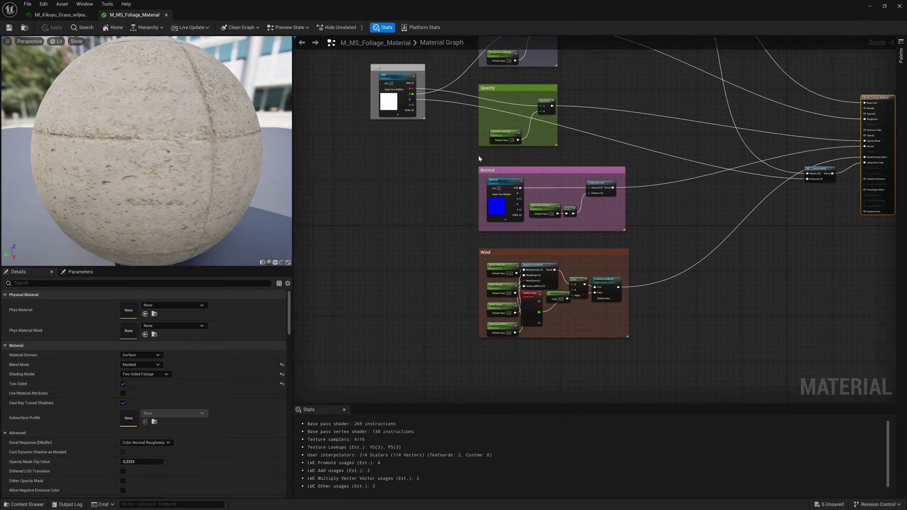
scroll(478, 160, "up", 1)
left_click(489, 219)
left_click(140, 459)
left_click(140, 459)
left_click(278, 433)
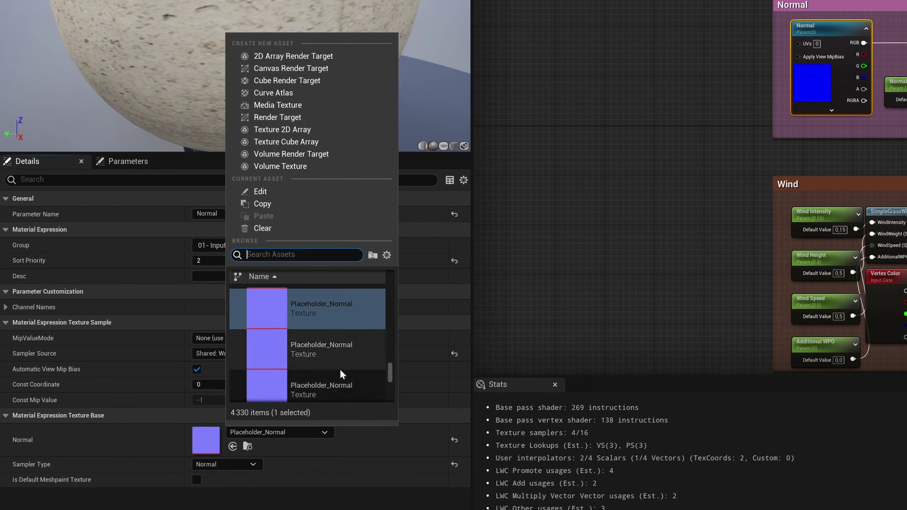
left_click(325, 308)
Make WhitePlaceholder a virtual texture and switch the ORT sampler to Virtual Linear Color.
right_click_drag(683, 0, 717, 255)
left_click(638, 63)
left_click(255, 435)
double_click(206, 440)
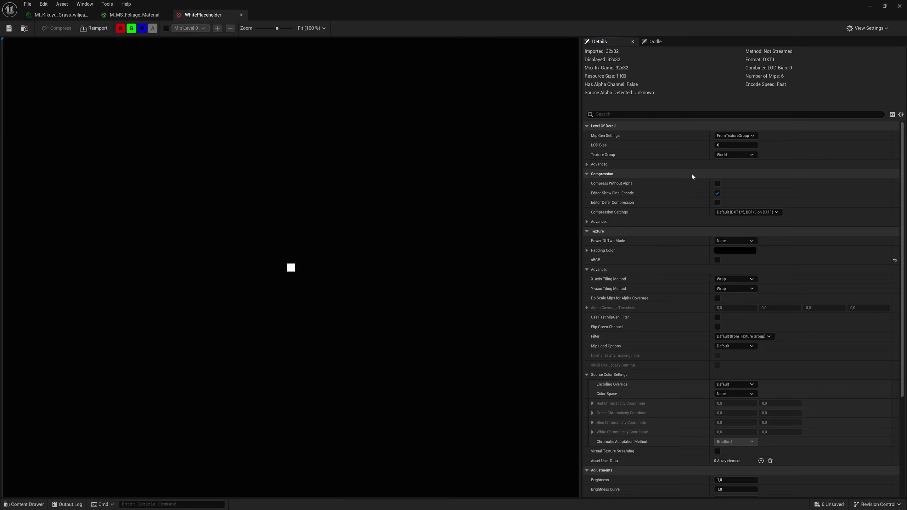
left_click(717, 452)
left_click(135, 15)
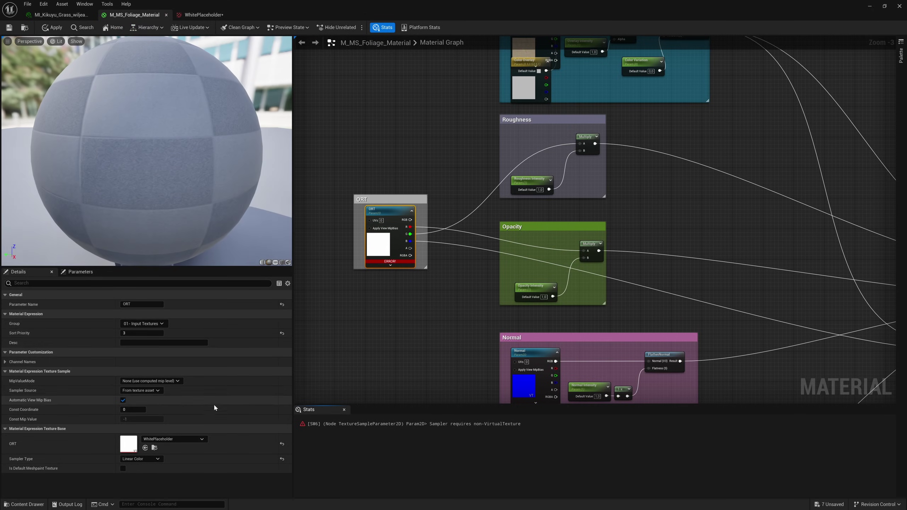
left_click(141, 459)
left_click(143, 478)
Make DefaultDiffuse_VT a virtual texture and switch the Albedo sampler to Virtual Color.
right_click_drag(448, 145, 380, 290)
left_click(472, 159)
left_click(156, 460)
left_click(156, 460)
double_click(134, 445)
left_click(717, 452)
left_click(134, 15)
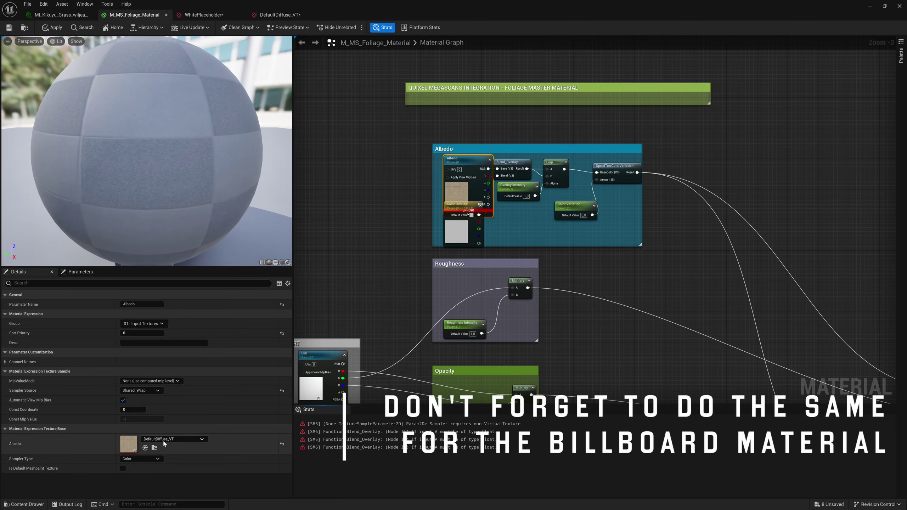
left_click(141, 459)
left_click(145, 481)
scroll(408, 101, "down", 3)
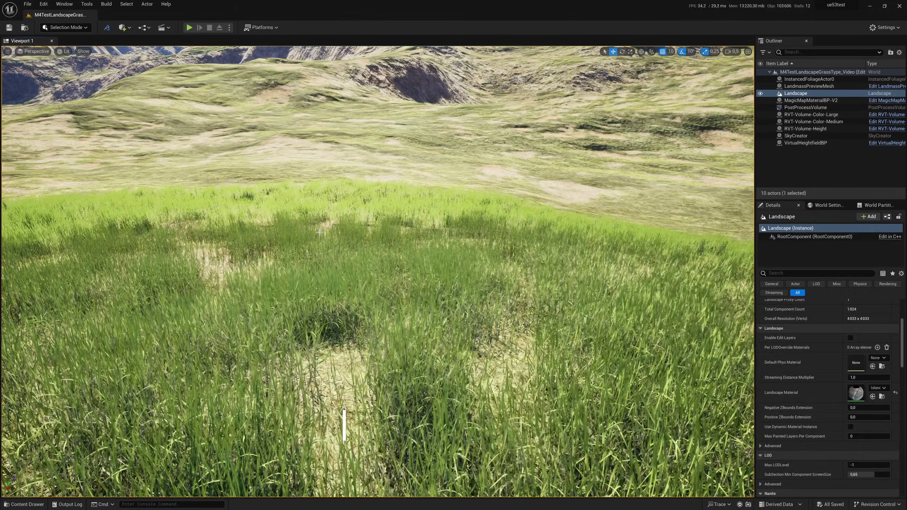
key("ctrl+space")
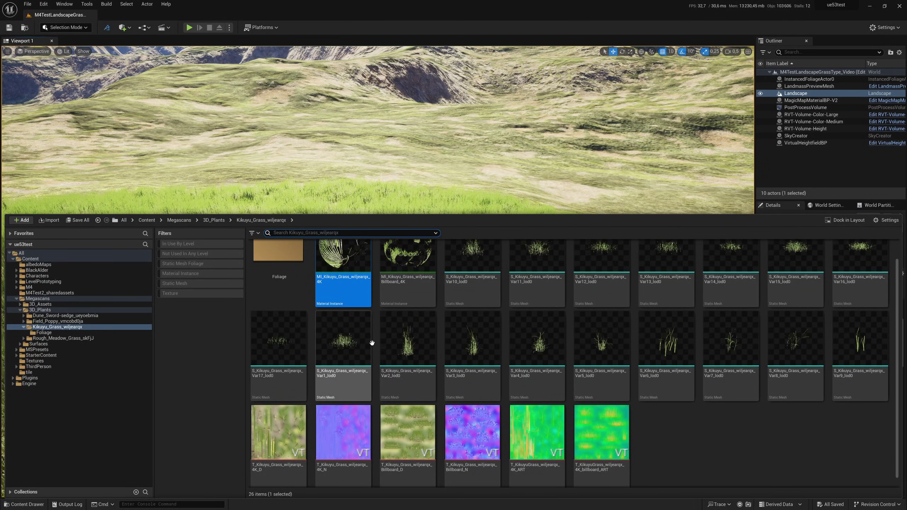
In Foliage mode, set the grass type's Shadow Cache Invalidation Behavior to Rigid.
scroll(343, 324, "up", 1)
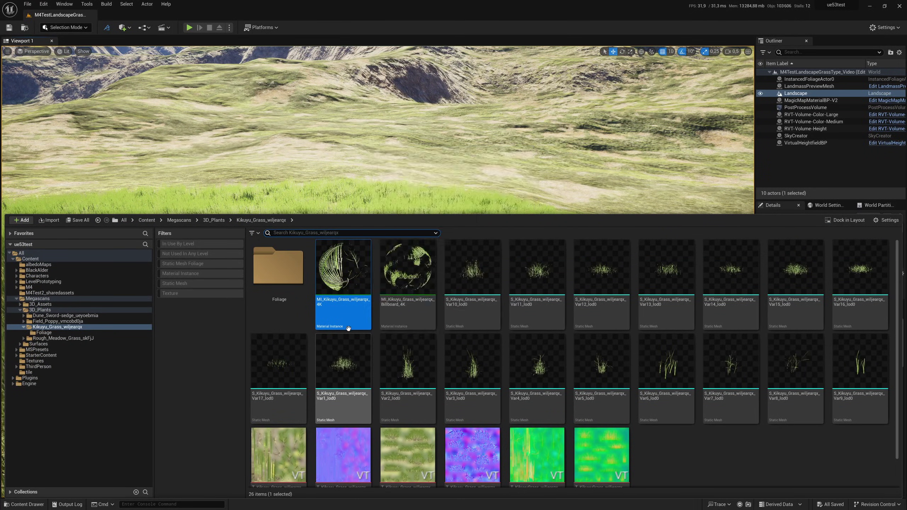
key("ctrl+space")
left_click(65, 27)
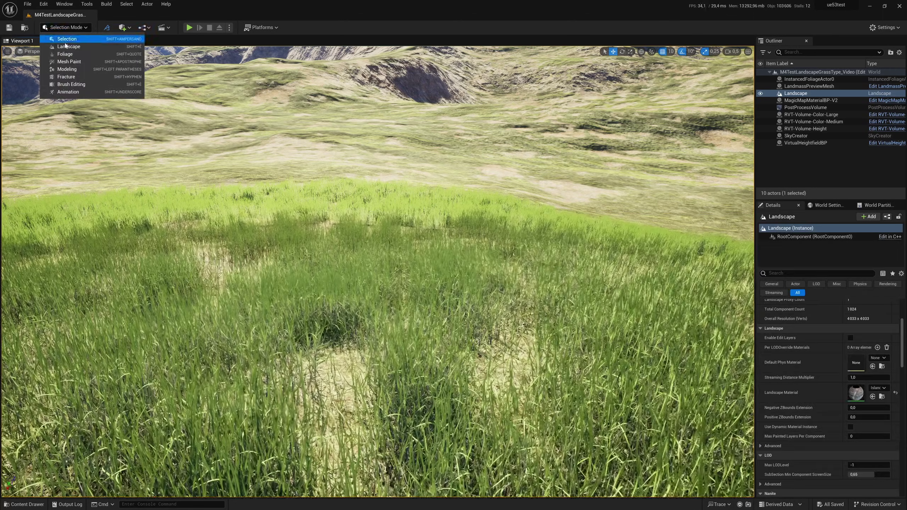
left_click(65, 54)
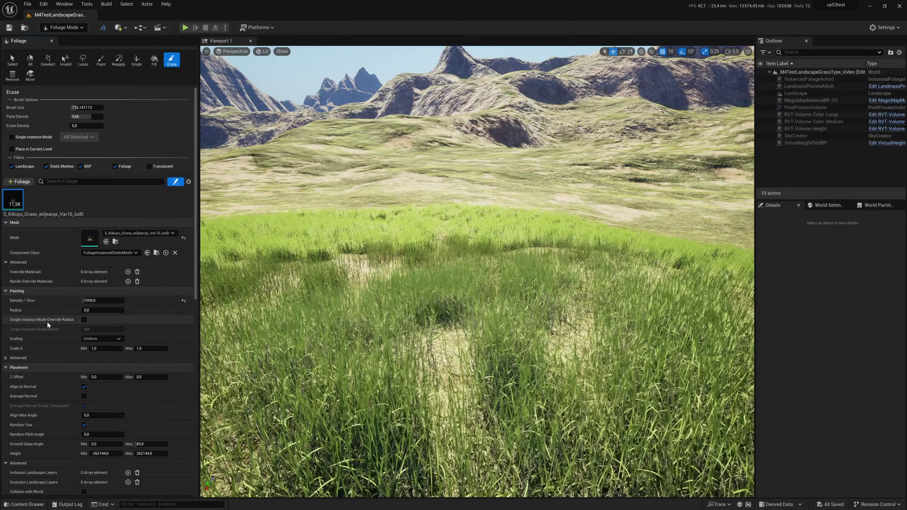
scroll(46, 325, "down", 5)
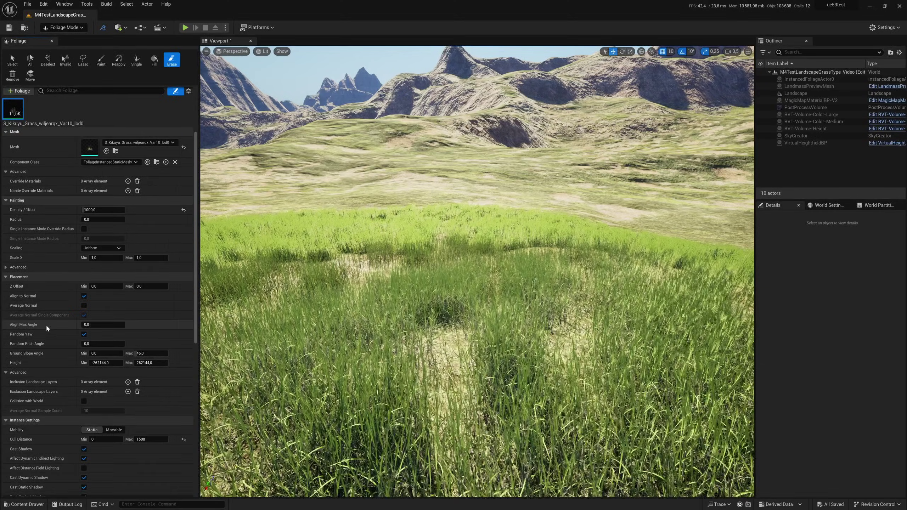
scroll(45, 324, "down", 5)
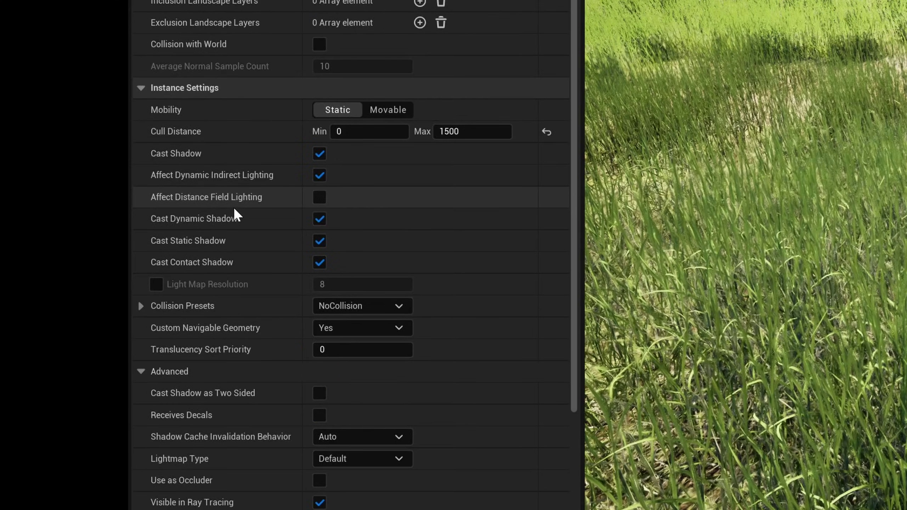
scroll(233, 209, "down", 8)
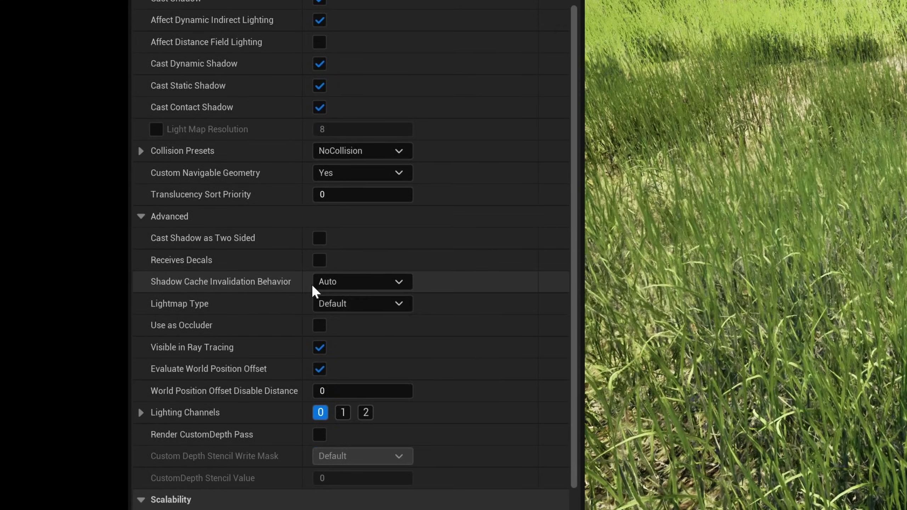
mouse_move(359, 286)
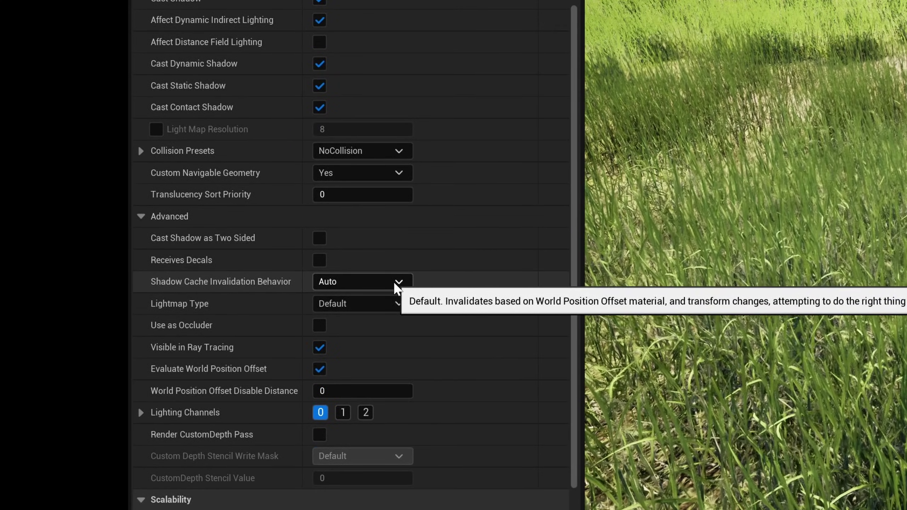
left_click(394, 282)
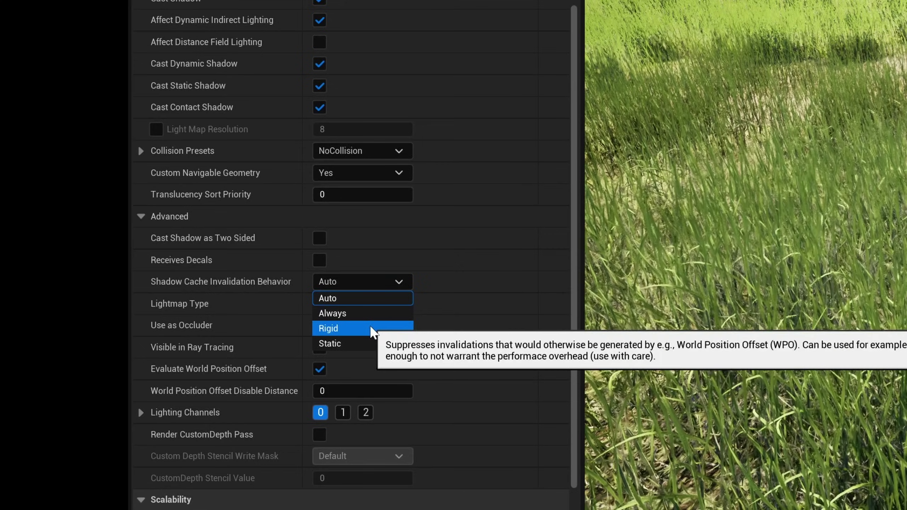
left_click(371, 329)
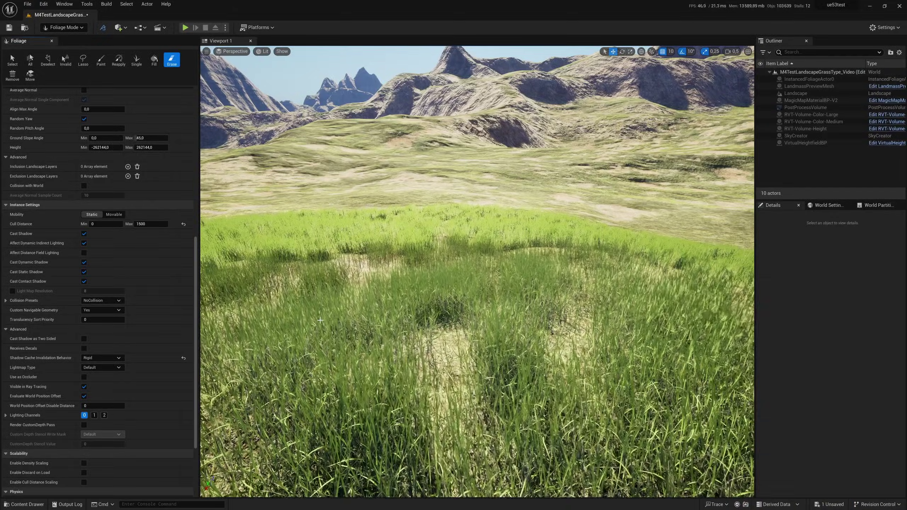
right_click_drag(319, 321, 193, 349)
Show the Virtual Shadow Map Cached Page view mode, then set Shadow Cache Invalidation Behavior back to Auto.
left_click(263, 51)
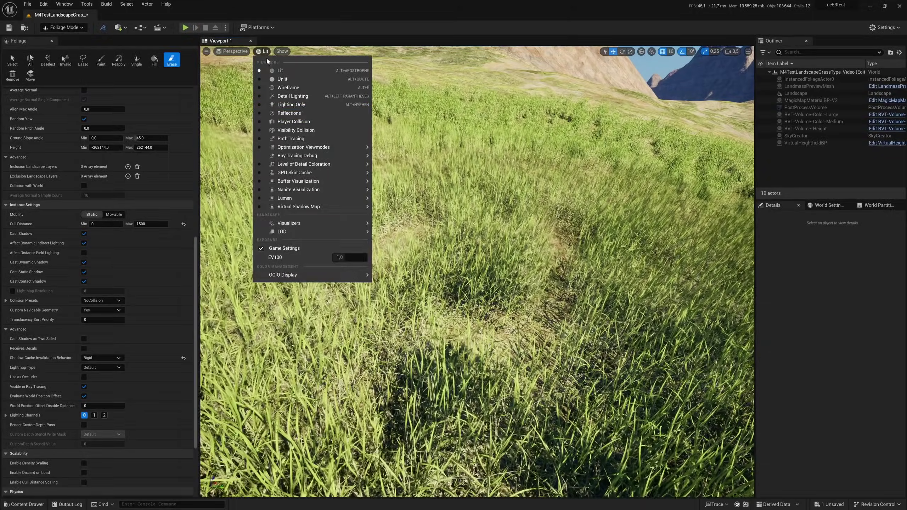
mouse_move(322, 207)
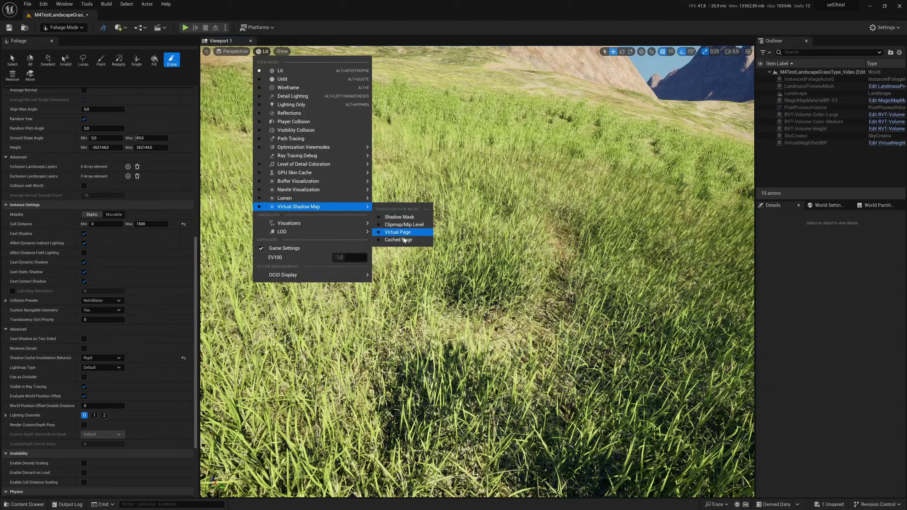
left_click(405, 240)
right_click_drag(405, 240, 423, 219)
left_click(103, 358)
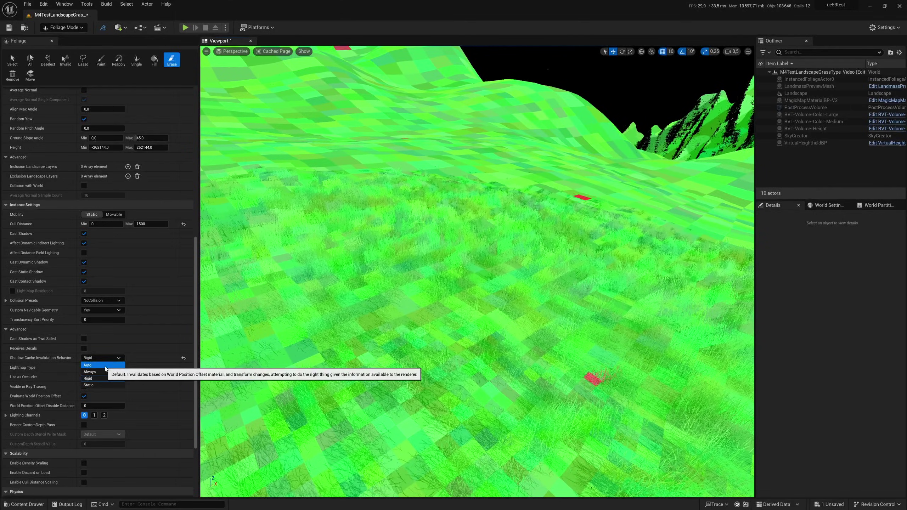
left_click(105, 367)
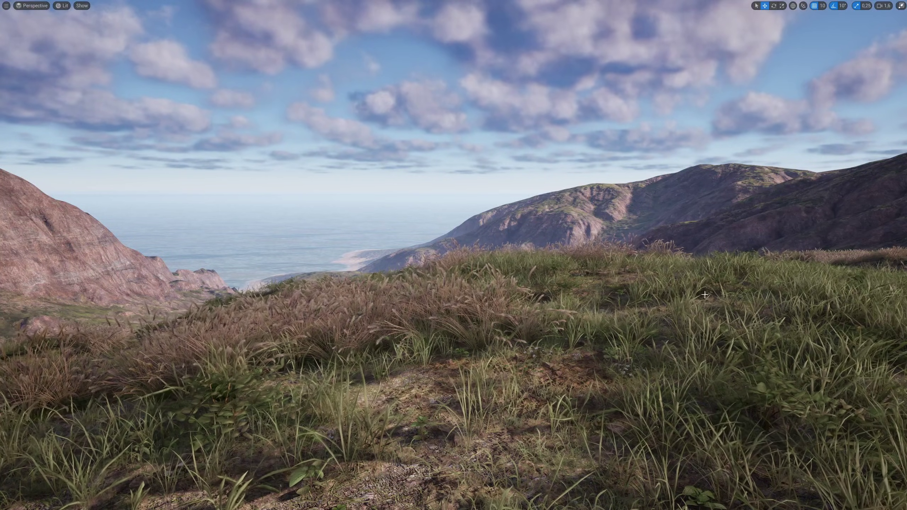
Exit fullscreen, play the island demo fullscreen and run the character forward through the grass.
key("F11")
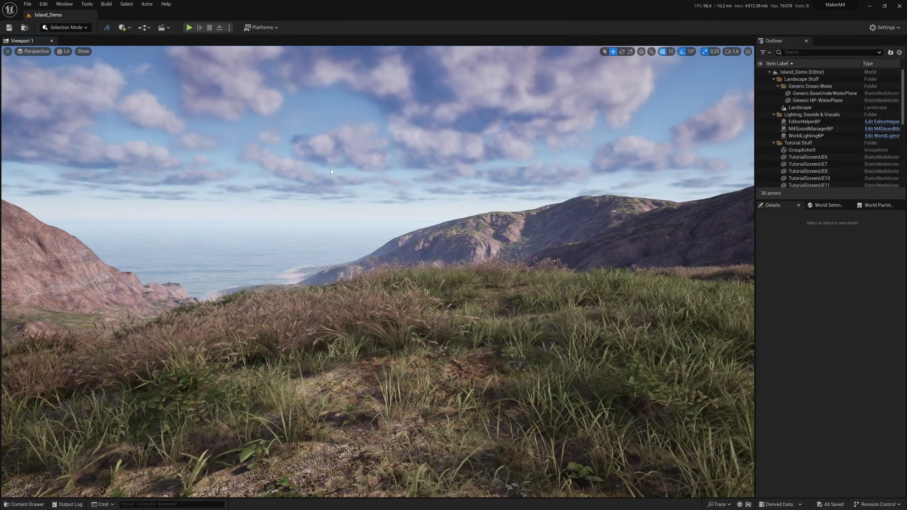
key("alt+p")
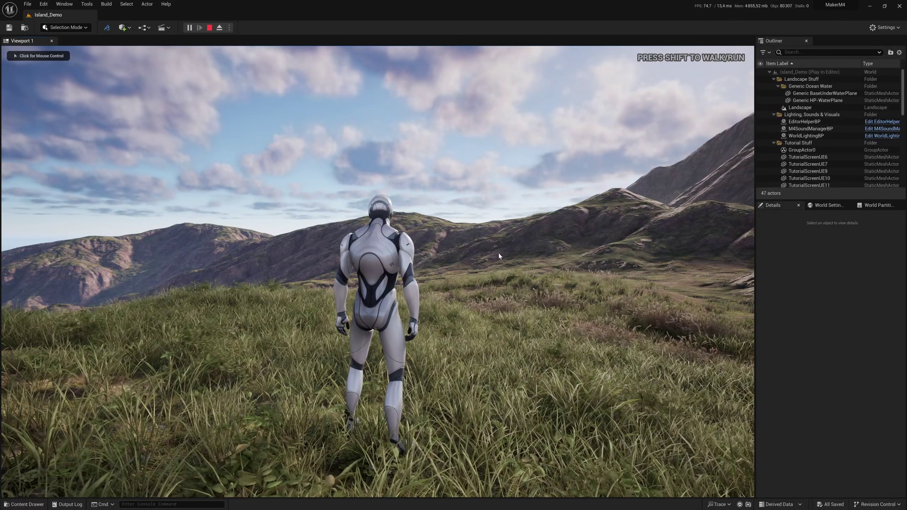
left_click(505, 249)
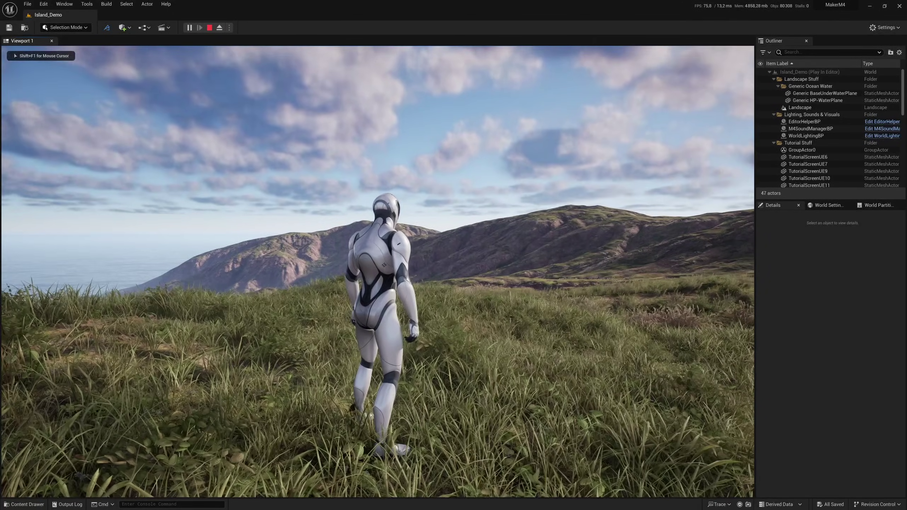
key("F11")
left_click(453, 255)
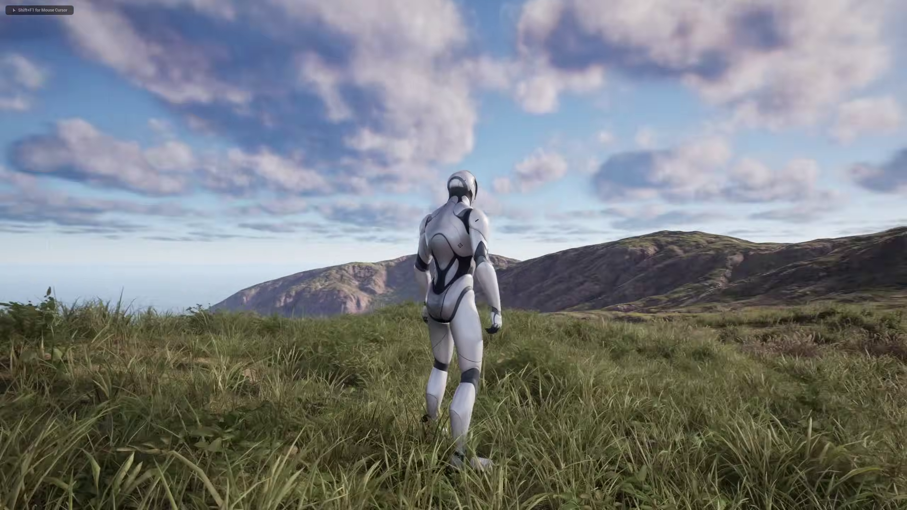
key("w")
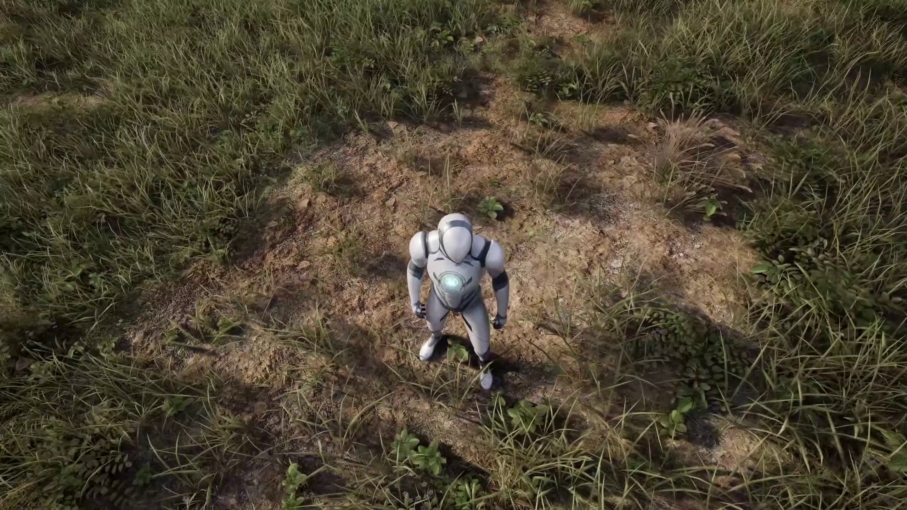
key("w")
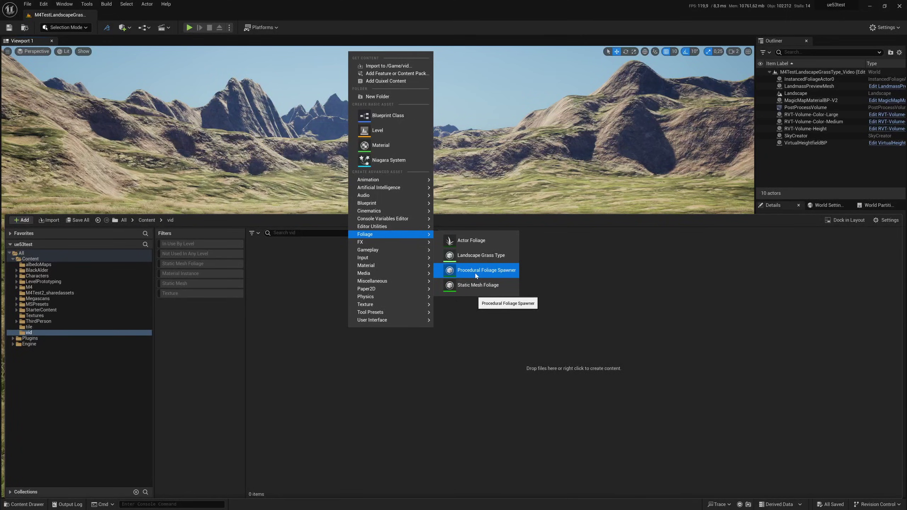
Create a new Landscape Grass Type and set its first variety's grass mesh to Kikuyu Var10.
left_click(481, 256)
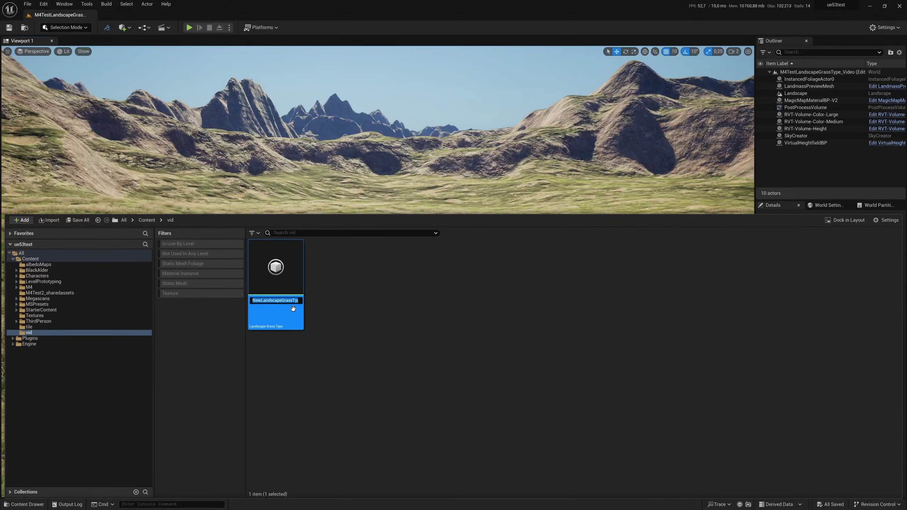
key("Return")
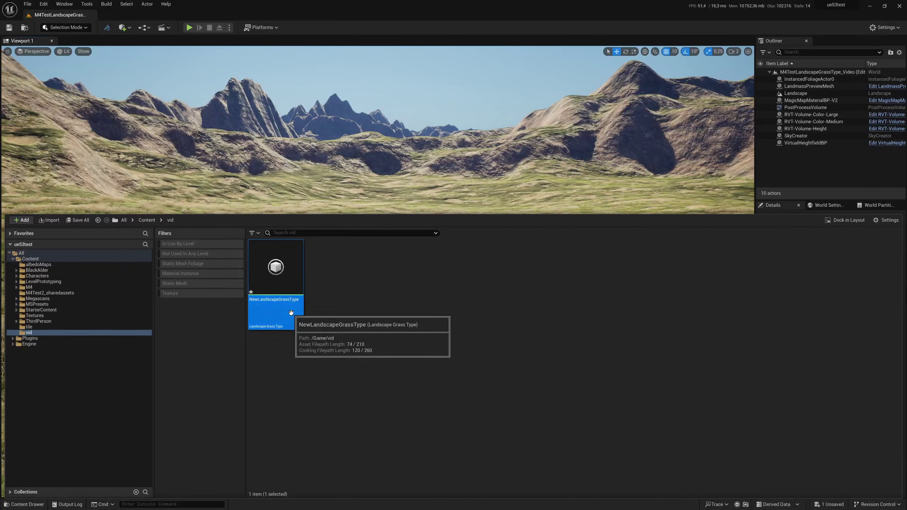
double_click(285, 308)
left_click(412, 72)
left_click(406, 82)
left_click(40, 85)
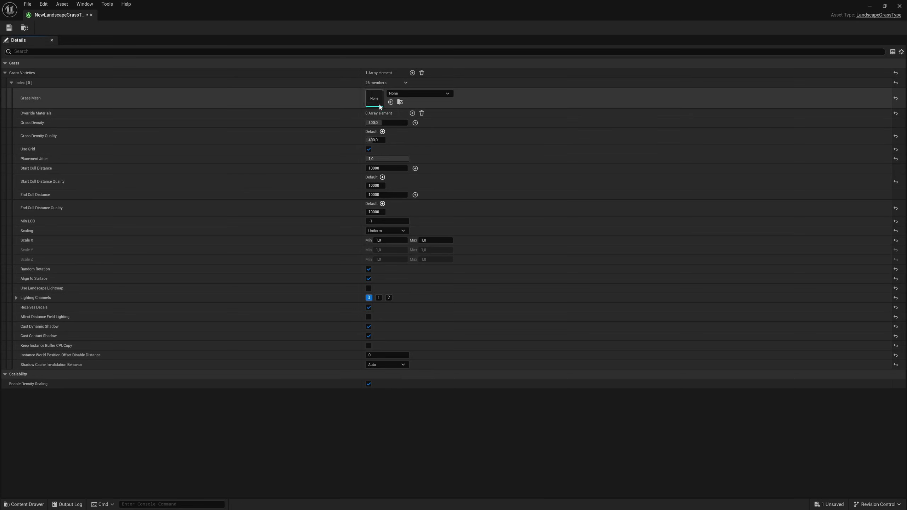
left_click(416, 94)
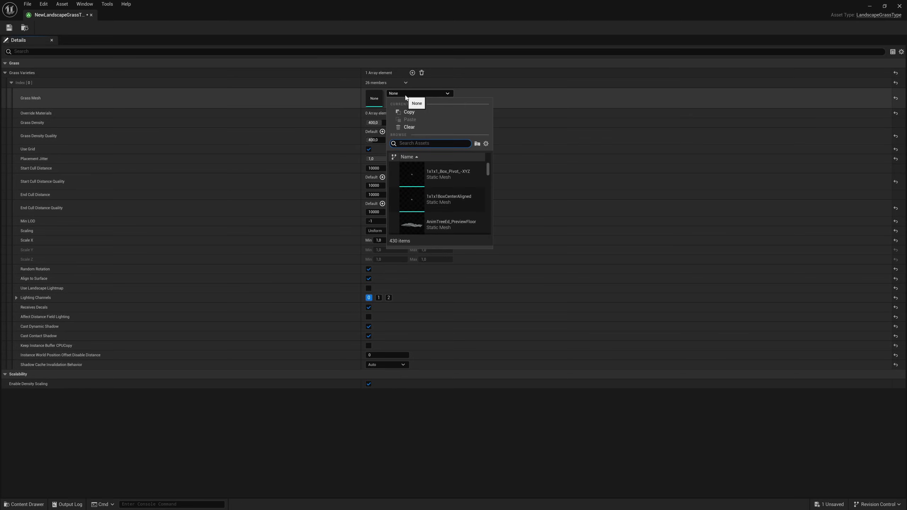
left_click(448, 172)
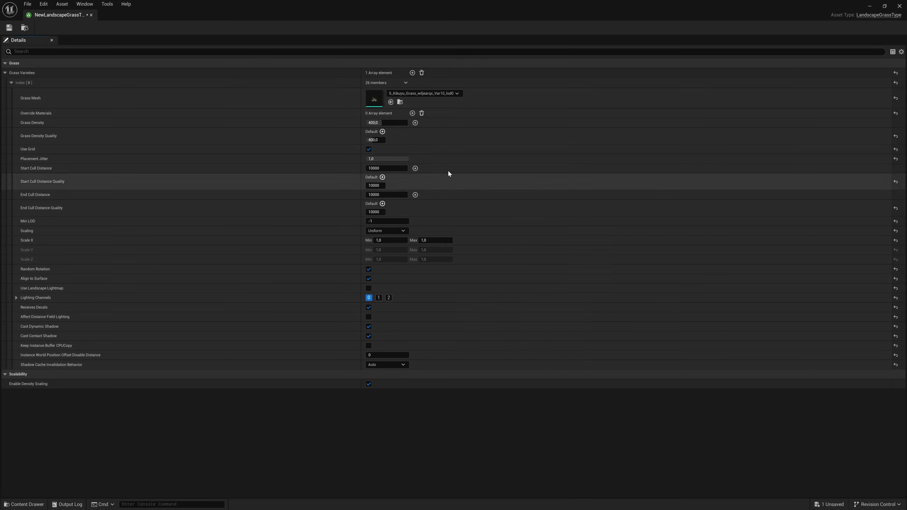
Duplicate the first variety, set the copy's mesh to Kikuyu Var11, and close the editor.
left_click(11, 82)
left_click(406, 82)
left_click(411, 109)
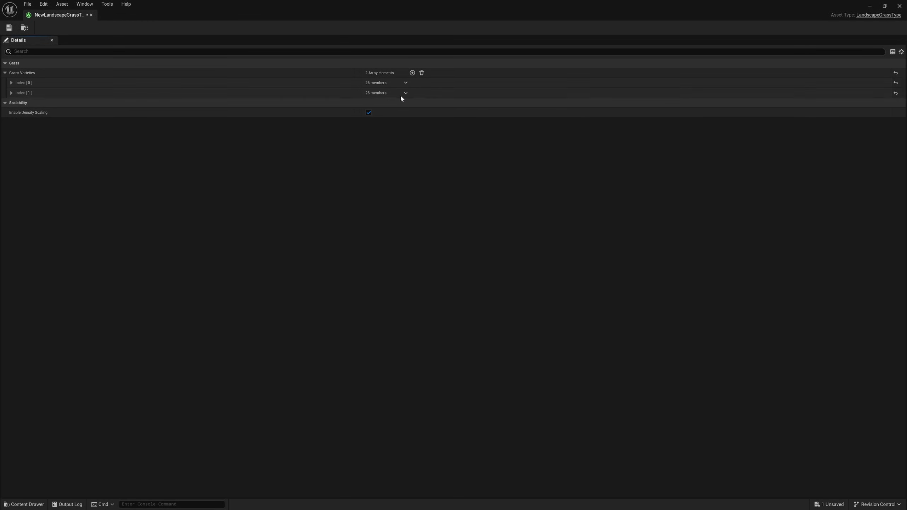
left_click(27, 93)
left_click(423, 103)
left_click(437, 209)
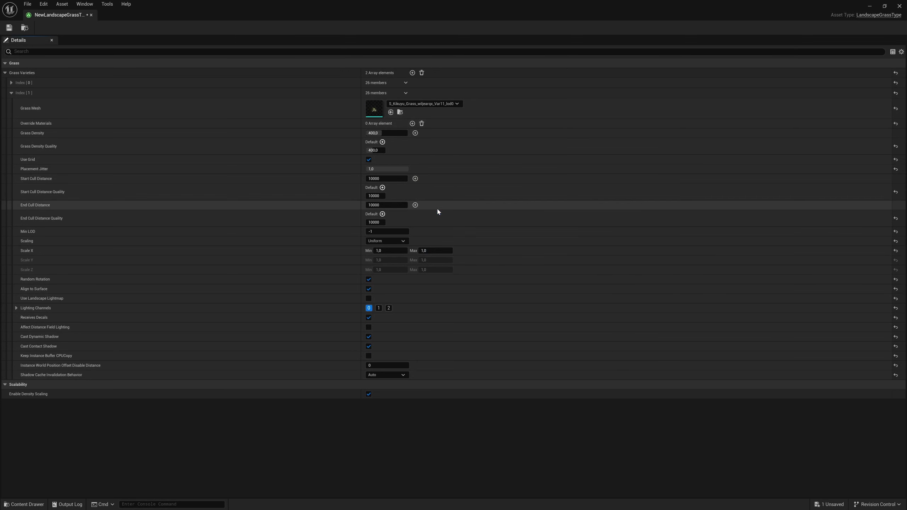
left_click(91, 14)
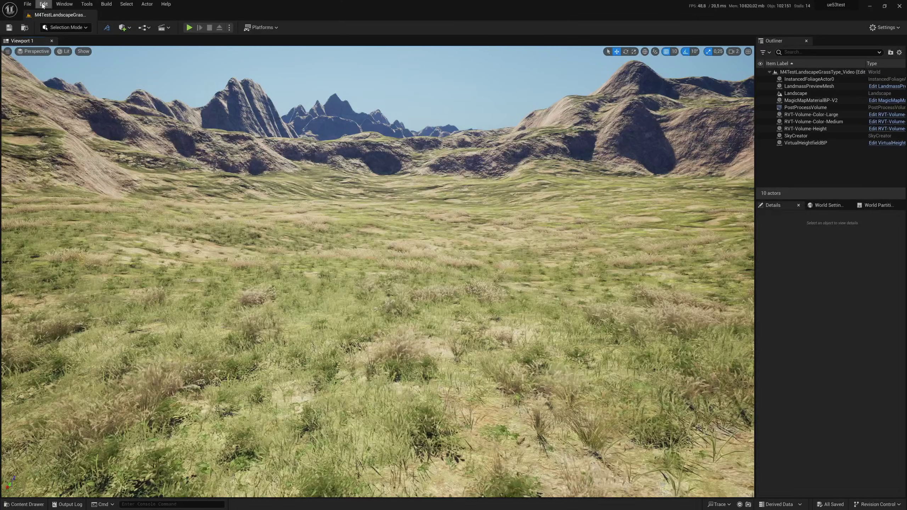
Search Editor Preferences for 'foliage', then create and open a new Procedural Foliage Spawner.
left_click(43, 4)
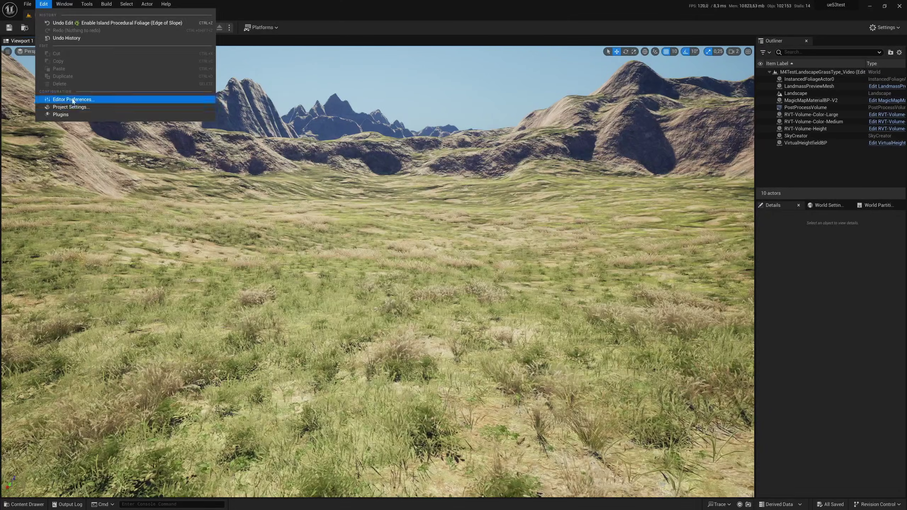
left_click(68, 95)
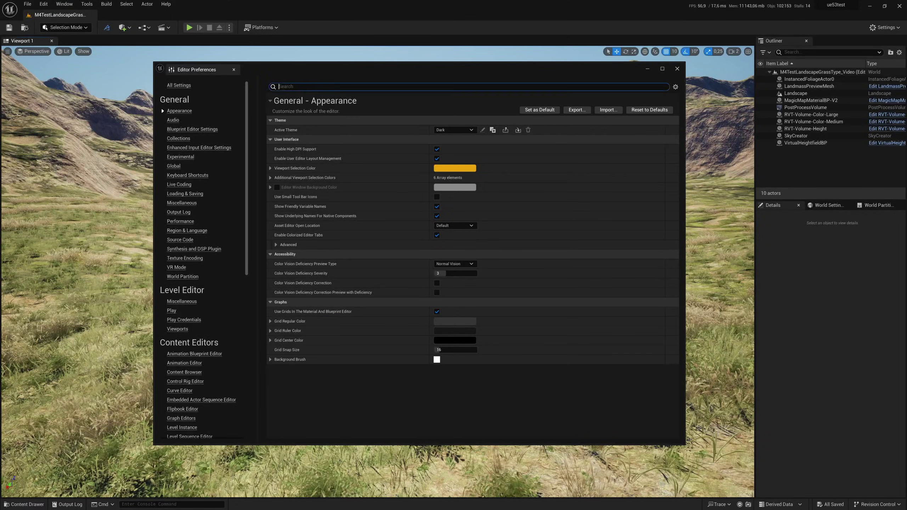
type("foli")
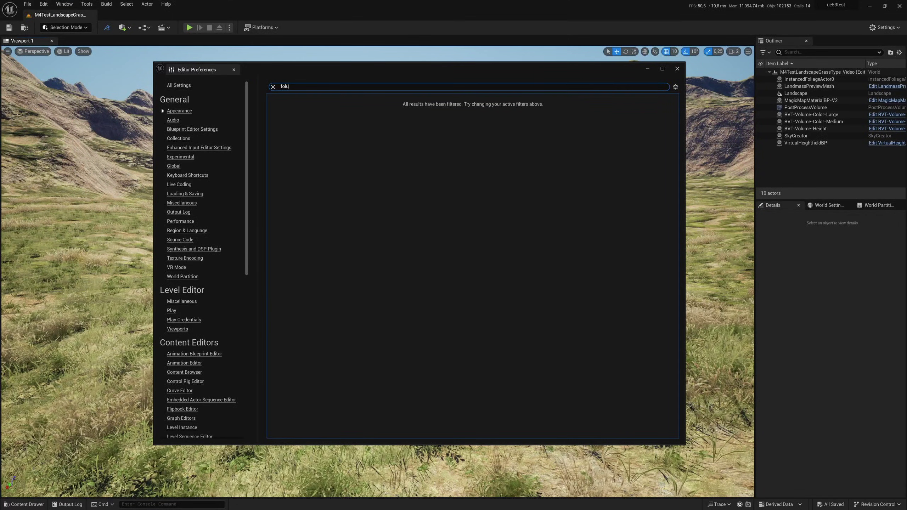
type("age")
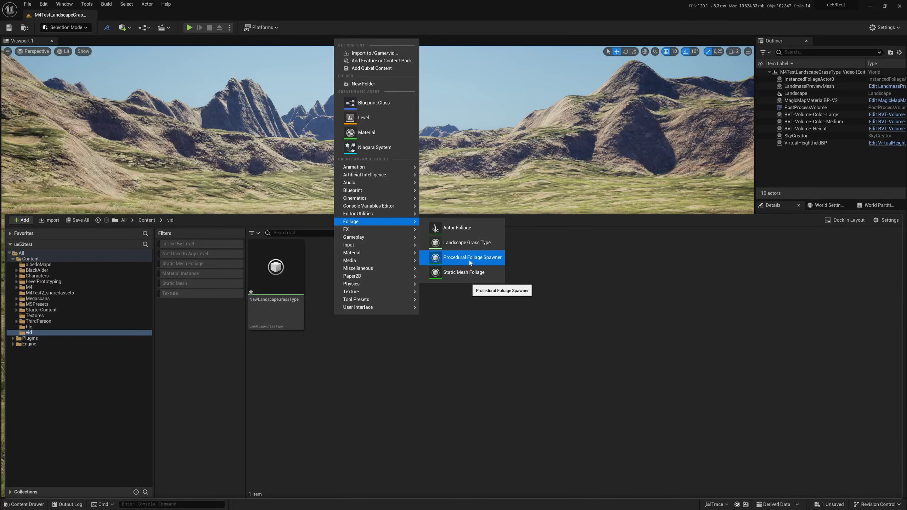
left_click(470, 262)
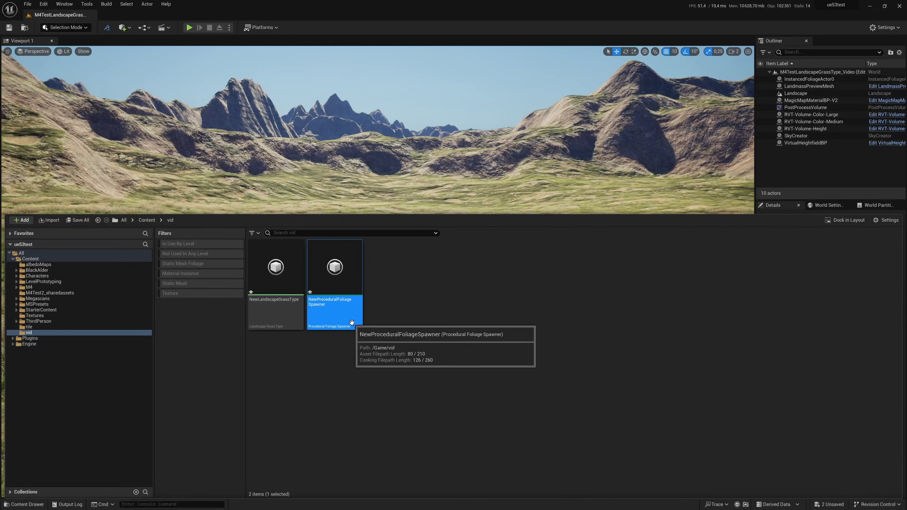
double_click(362, 309)
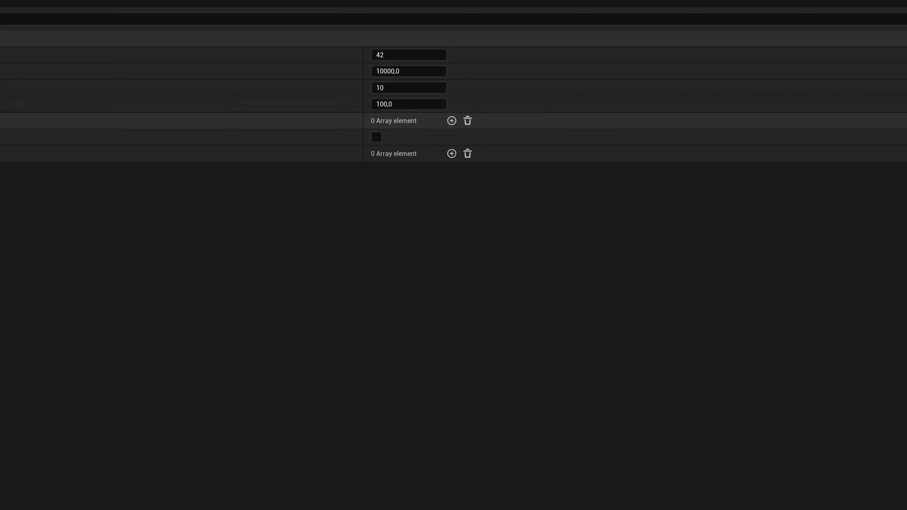
Add FT_BlackAlder_Field_03 and FT_BlackAlder_Forest_01 as the spawner's first two foliage types.
left_click(413, 111)
left_click(414, 120)
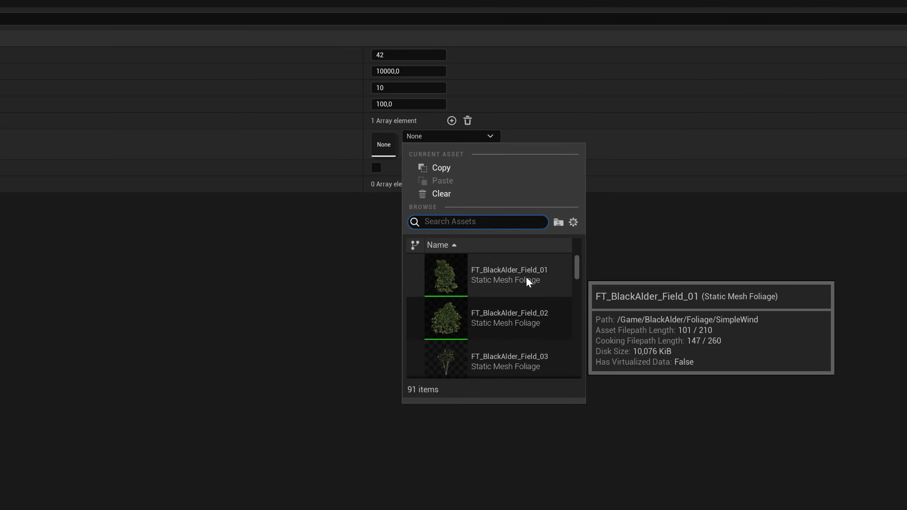
scroll(529, 283, "down", 2)
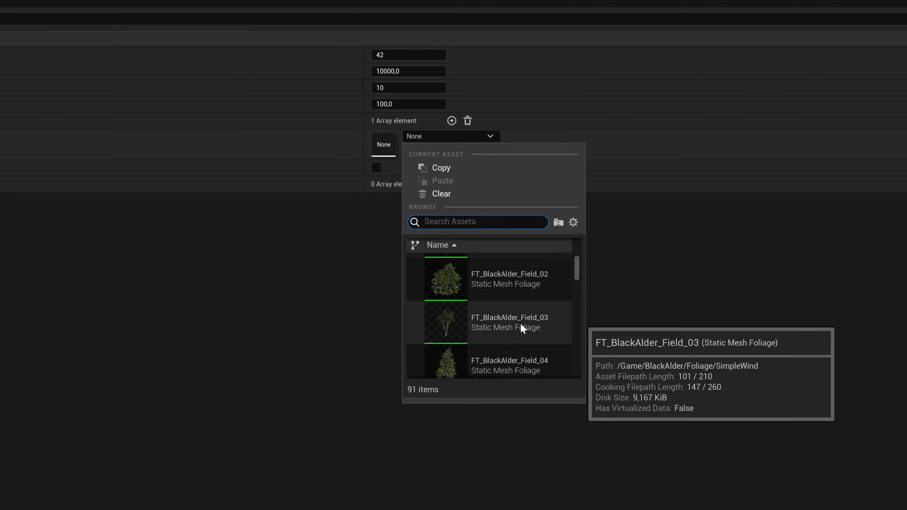
left_click(521, 324)
left_click(452, 121)
left_click(451, 166)
scroll(534, 329, "down", 2)
left_click(518, 368)
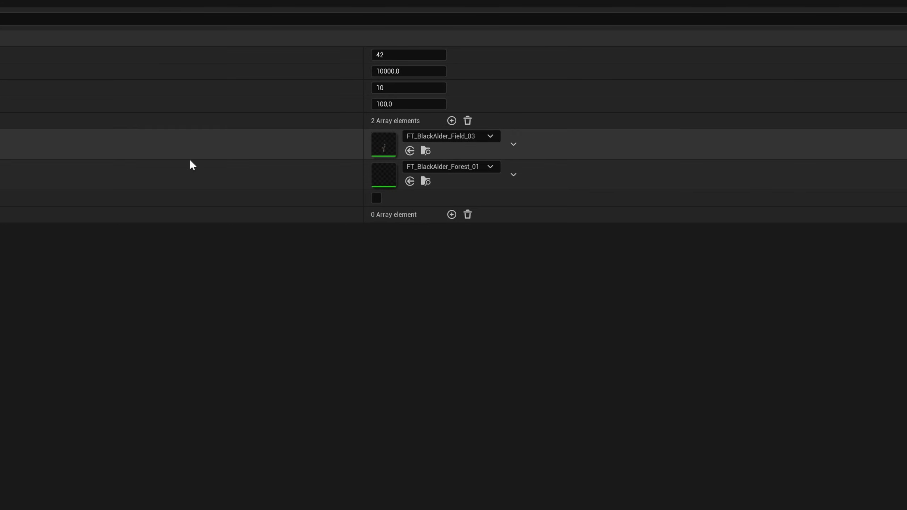
Add FT_BlackAlder_Field_01 and one more Black Alder foliage type as the third and fourth entries.
left_click(452, 120)
left_click(451, 197)
left_click(509, 332)
left_click(452, 121)
left_click(451, 228)
scroll(563, 405, "down", 3)
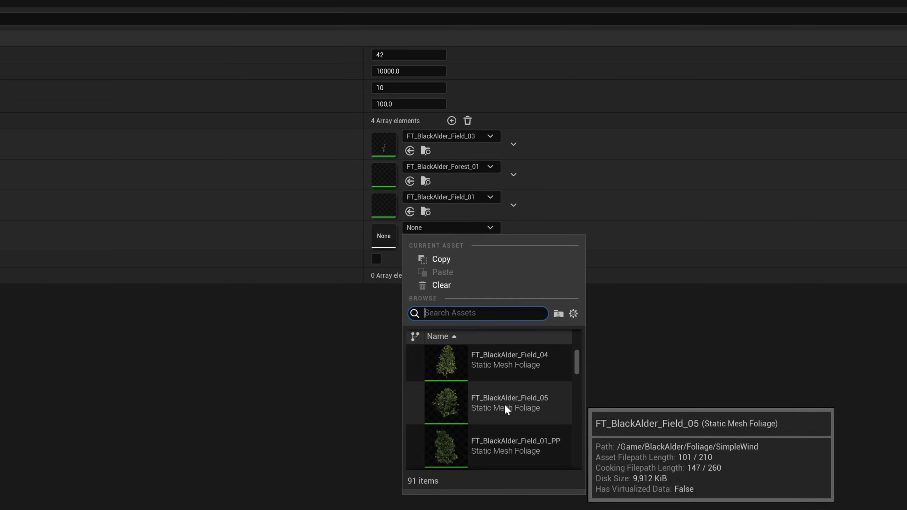
left_click(563, 405)
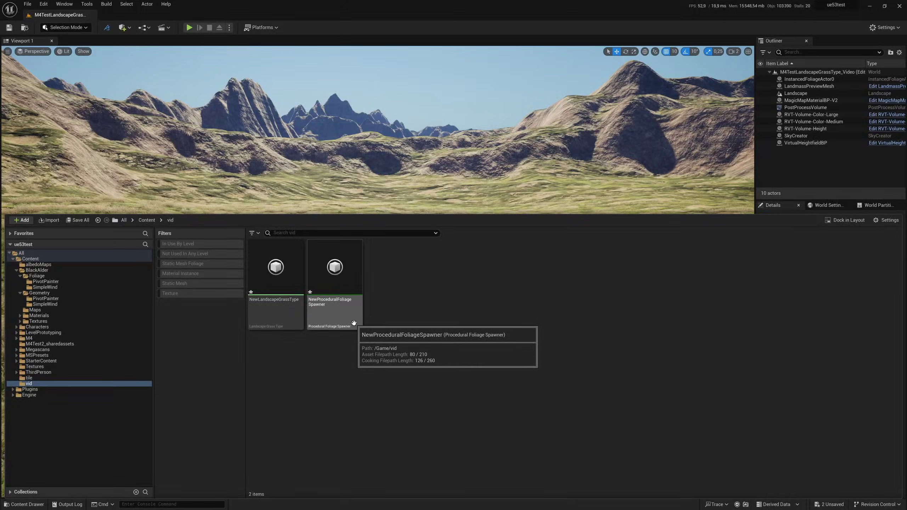
Place the foliage spawner on the valley floor and resimulate it to grow Black Alder trees.
left_click_drag(354, 323, 414, 191)
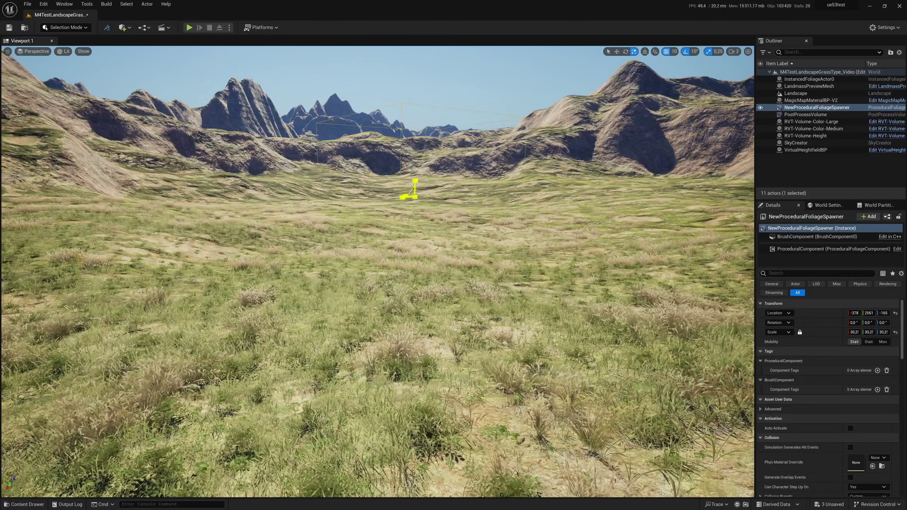
scroll(809, 435, "down", 10)
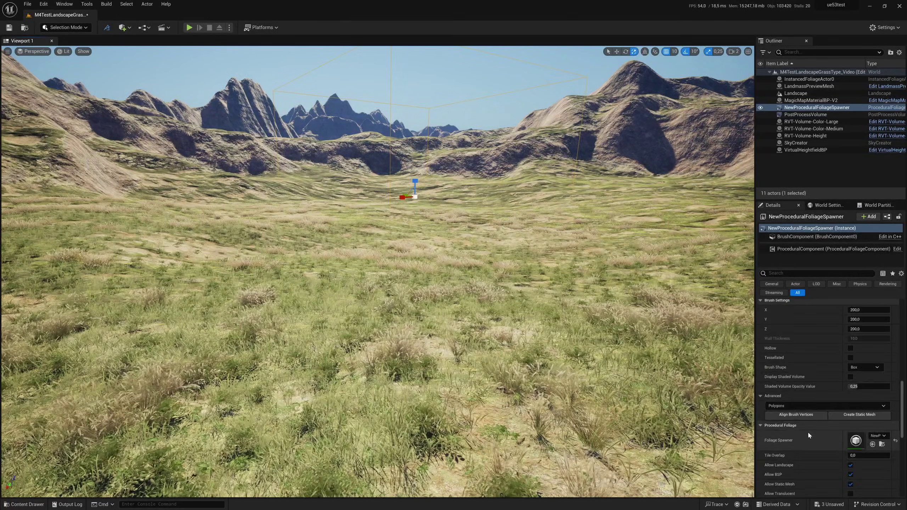
scroll(809, 435, "down", 5)
left_click(863, 421)
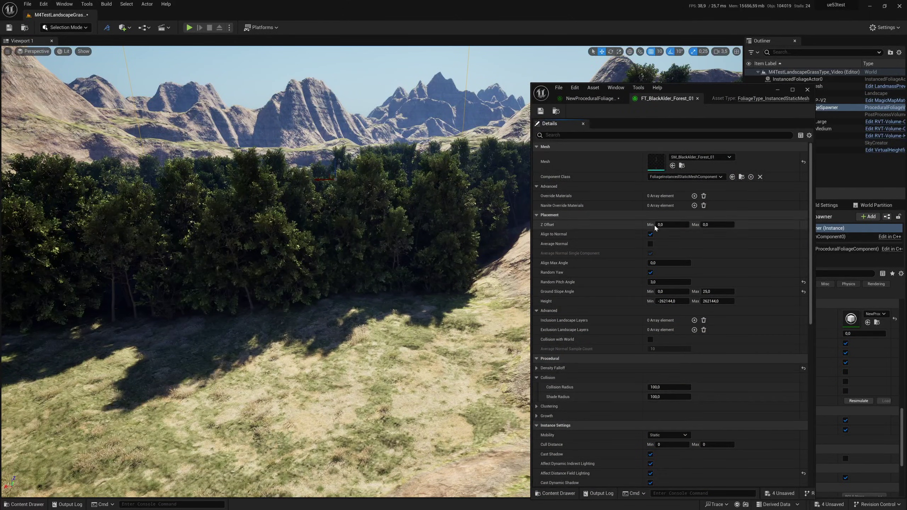
Raise the Black Alder foliage types' Shade Radius, to about 291.7.
scroll(672, 315, "down", 2)
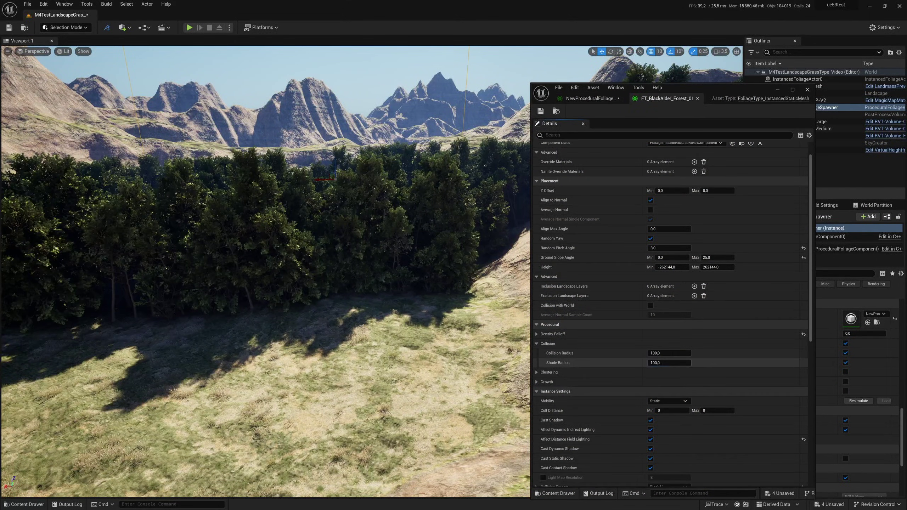
left_click_drag(665, 363, 679, 340)
left_click(605, 100)
double_click(656, 264)
scroll(647, 358, "down", 5)
left_click(577, 98)
double_click(656, 290)
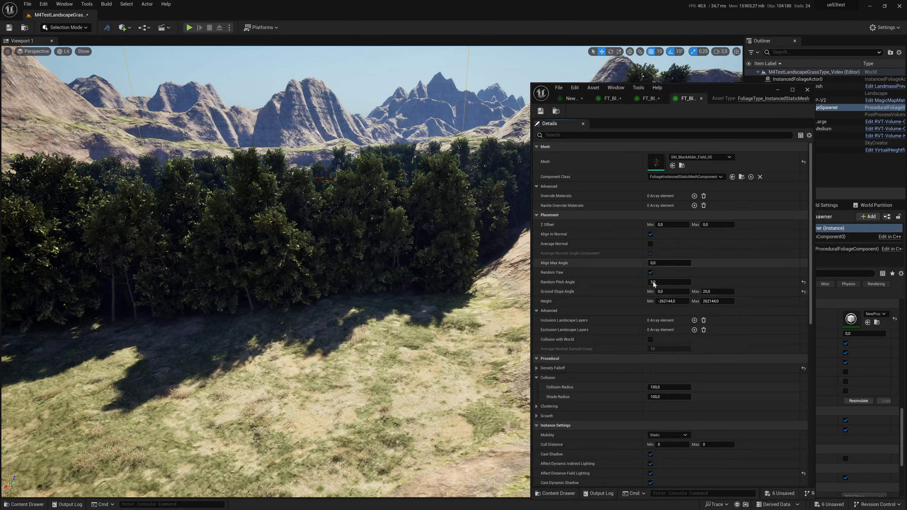
left_click_drag(669, 396, 697, 397)
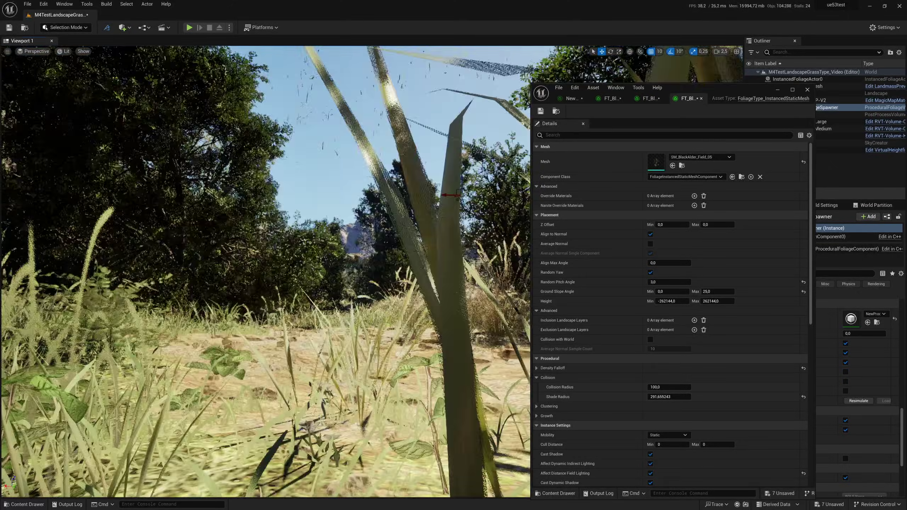
left_click(125, 27)
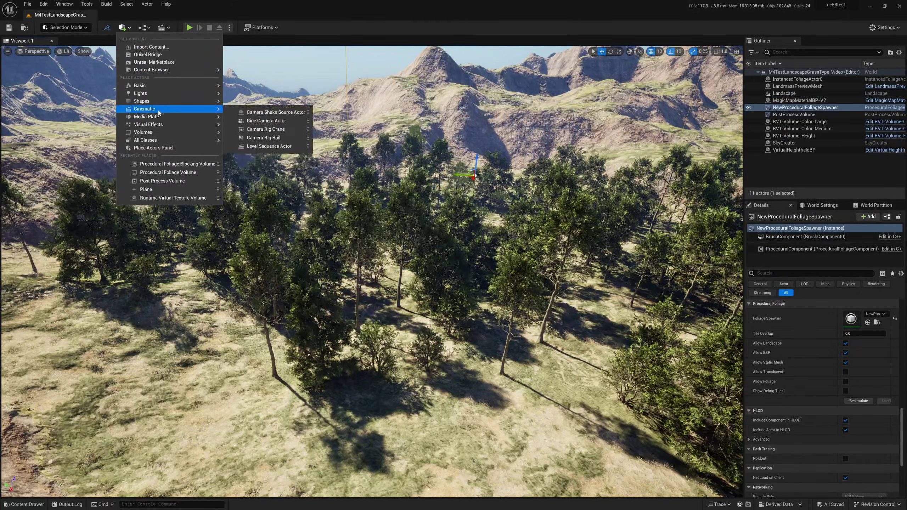
Add a Procedural Foliage Blocking Volume and move it into the forest.
mouse_move(159, 104)
mouse_move(143, 132)
left_click(278, 161)
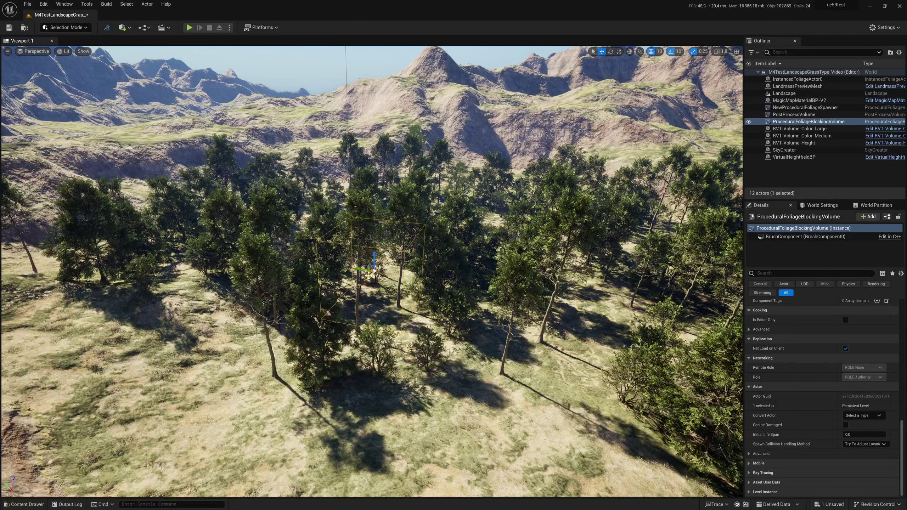
left_click_drag(369, 276, 382, 455)
key("r")
key("w")
right_click_drag(381, 454, 372, 368)
left_click_drag(371, 368, 421, 338)
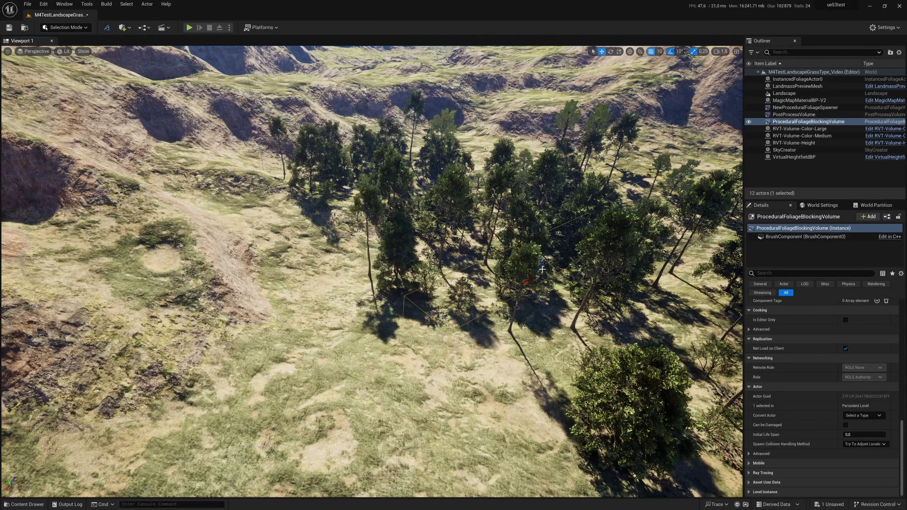
right_click_drag(524, 270, 593, 236)
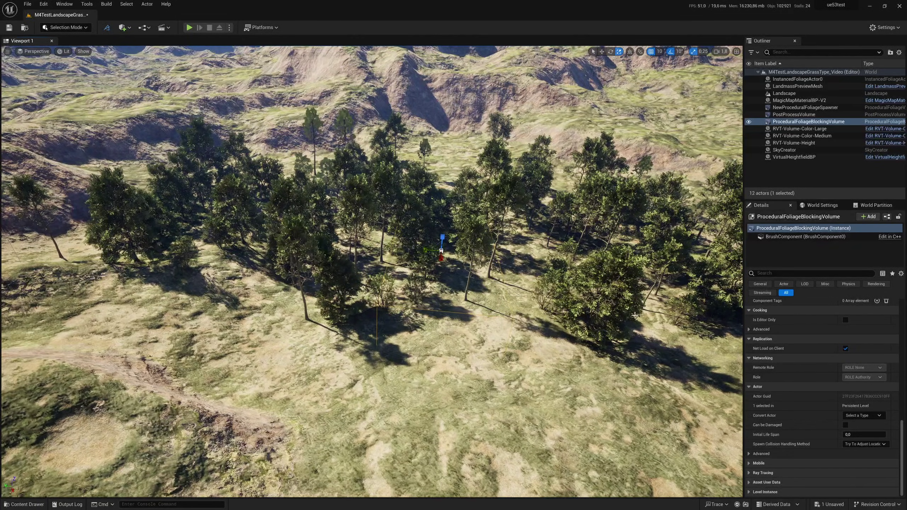
Resimulate the spawner, nudge the blocking volume, and resimulate again to reshape the clearing.
left_click(800, 108)
scroll(834, 403, "down", 4)
left_click(858, 420)
right_click_drag(589, 286, 547, 283)
left_click(461, 272)
key("w")
right_click_drag(461, 272, 475, 271)
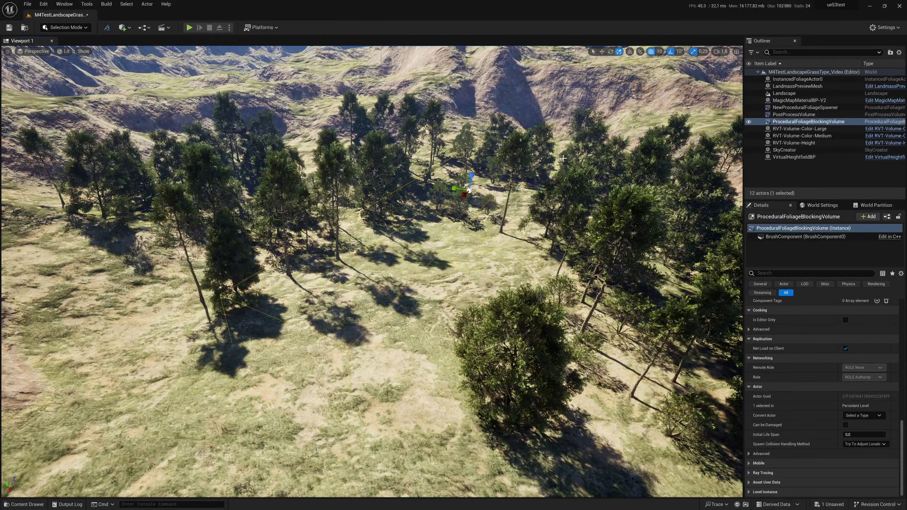
left_click(805, 108)
scroll(832, 388, "down", 3)
left_click(858, 397)
Reselect the volume, then resimulate the spawner once more for the final grassy clearing.
right_click_drag(590, 279, 644, 201)
key("w")
left_click(387, 213)
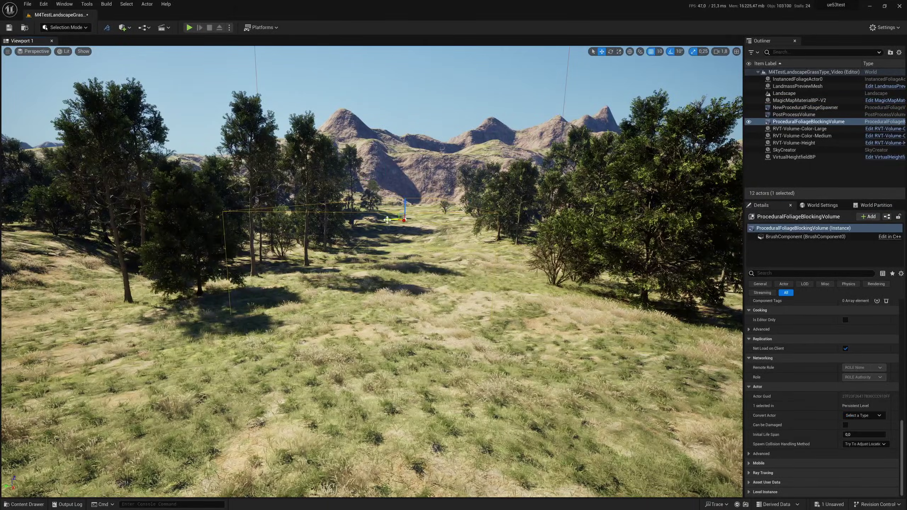
left_click(805, 107)
left_click(859, 464)
right_click_drag(607, 279, 639, 270)
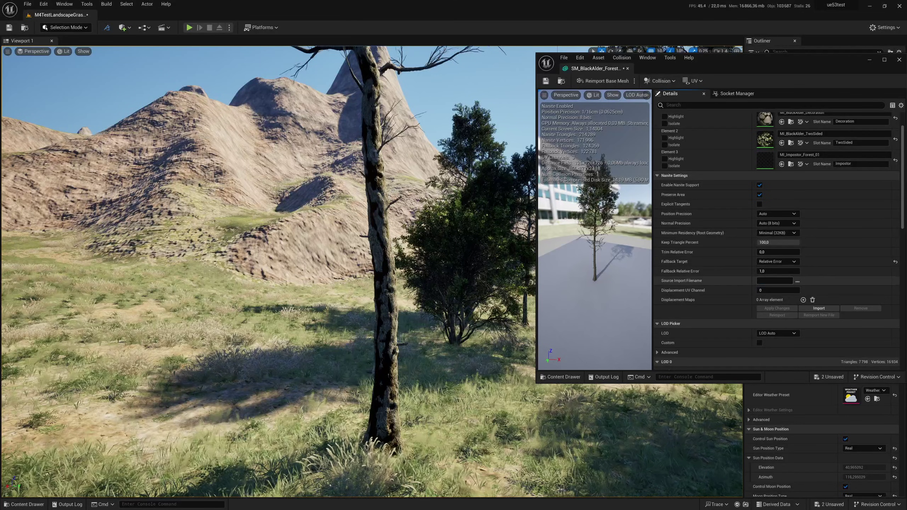
Set the Black Alder Forest mesh's Nanite Fallback Relative Error to 0 and apply changes.
left_click(775, 271)
left_click(774, 310)
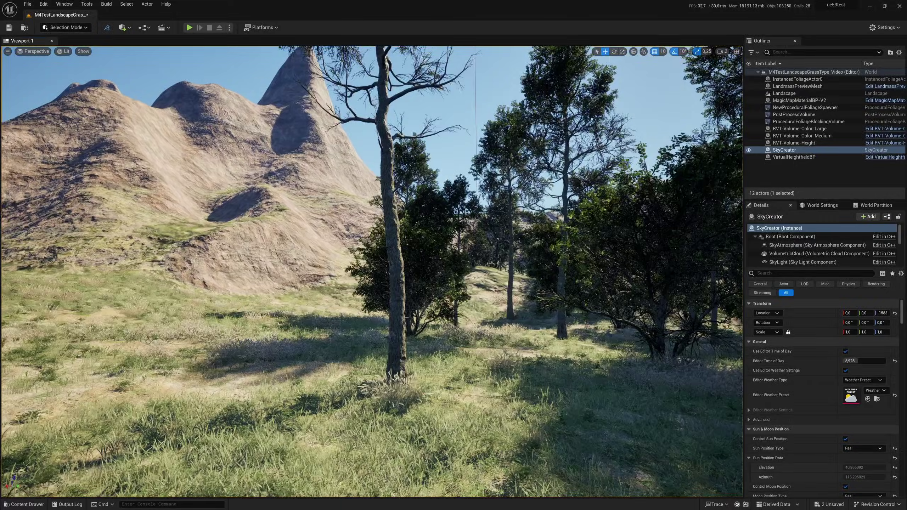
Fly the viewport toward and back from the tree to view the forest and grass.
key("w")
scroll(372, 272, "down", 1)
right_click_drag(373, 272, 371, 252)
key("s")
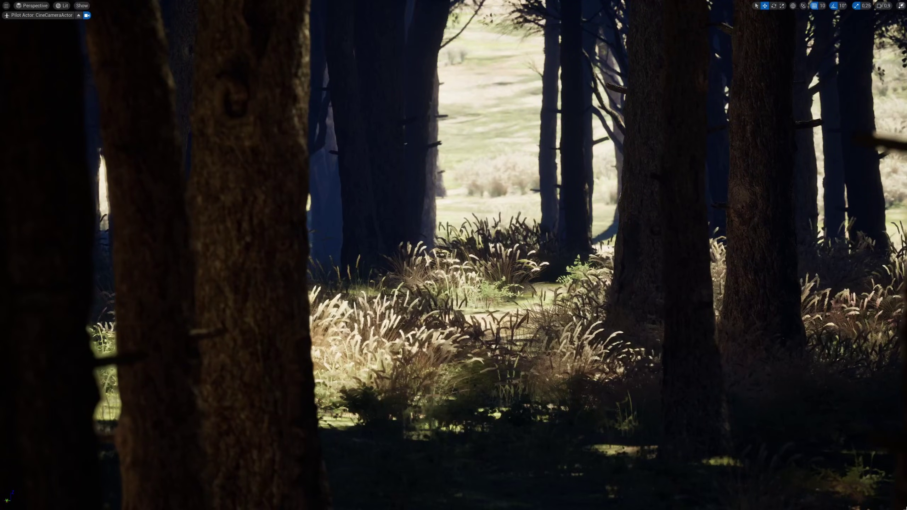